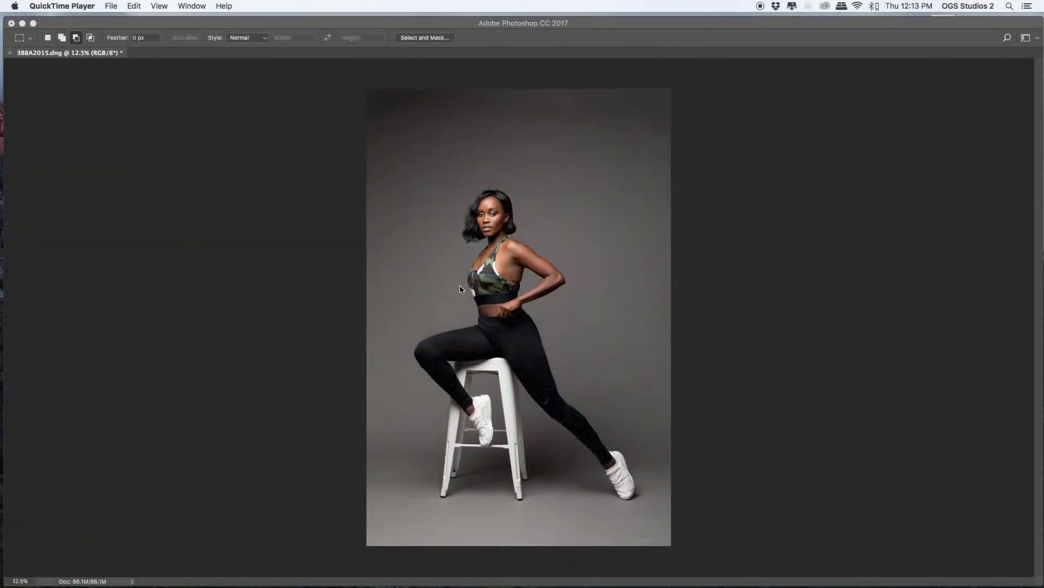
Step: Duplicate the Background layer and add a Curves adjustment layer above it
{"action": "left_click", "coordinate": [395, 318]}
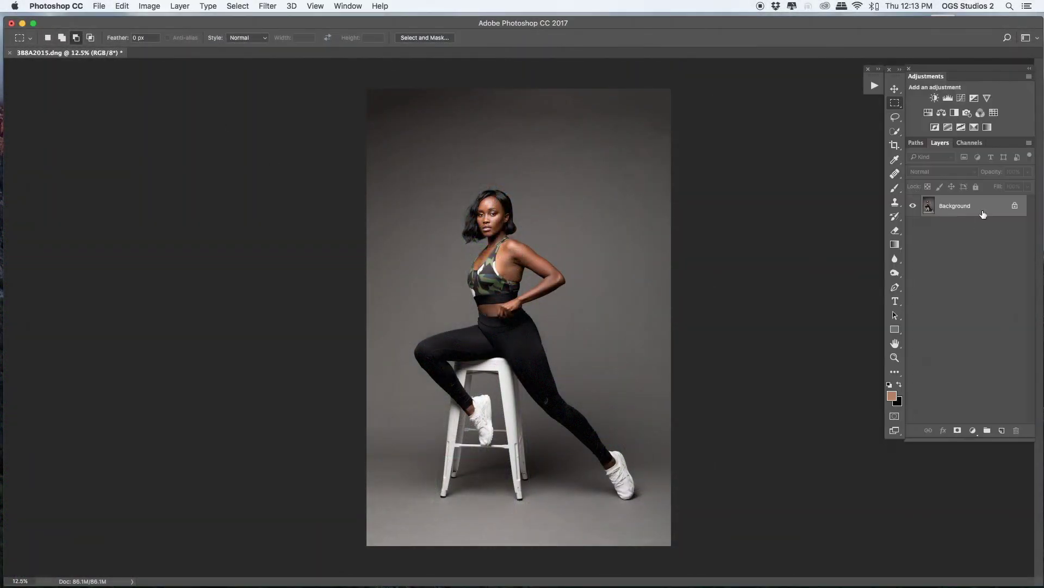
{"action": "key", "text": "super+j"}
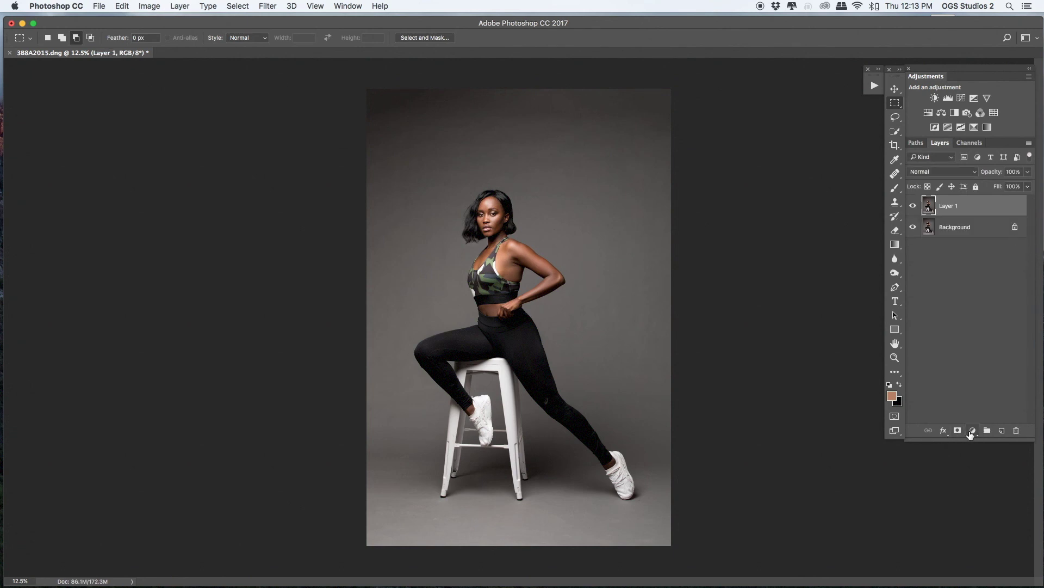
{"action": "left_click", "coordinate": [974, 430]}
{"action": "left_click", "coordinate": [976, 495]}
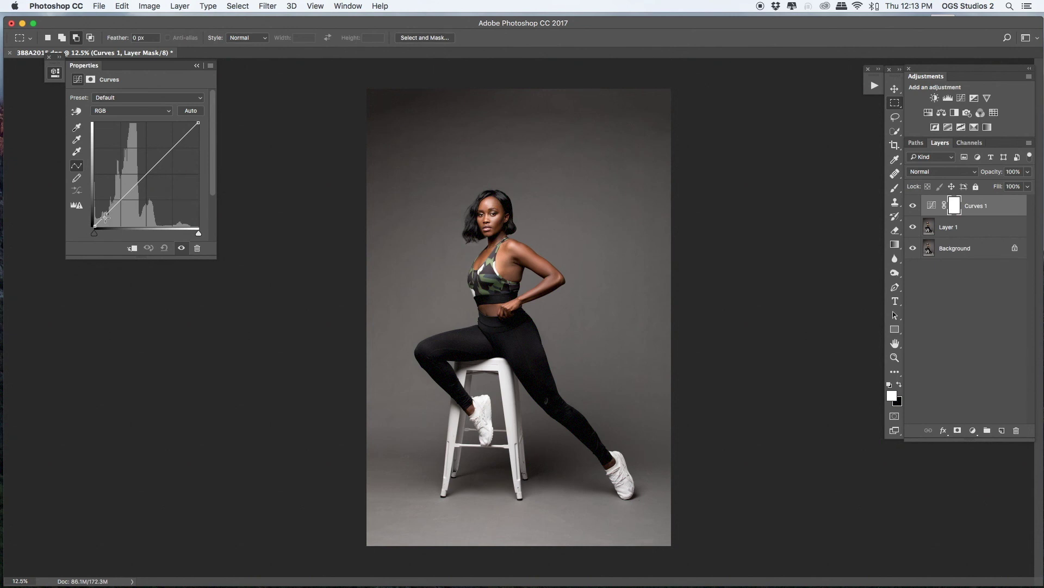
Step: Reshape the RGB curve with shadow and highlight points for added contrast
{"action": "left_click_drag", "start_coordinate": [105, 216], "coordinate": [120, 116]}
{"action": "left_click_drag", "start_coordinate": [125, 68], "coordinate": [267, 103]}
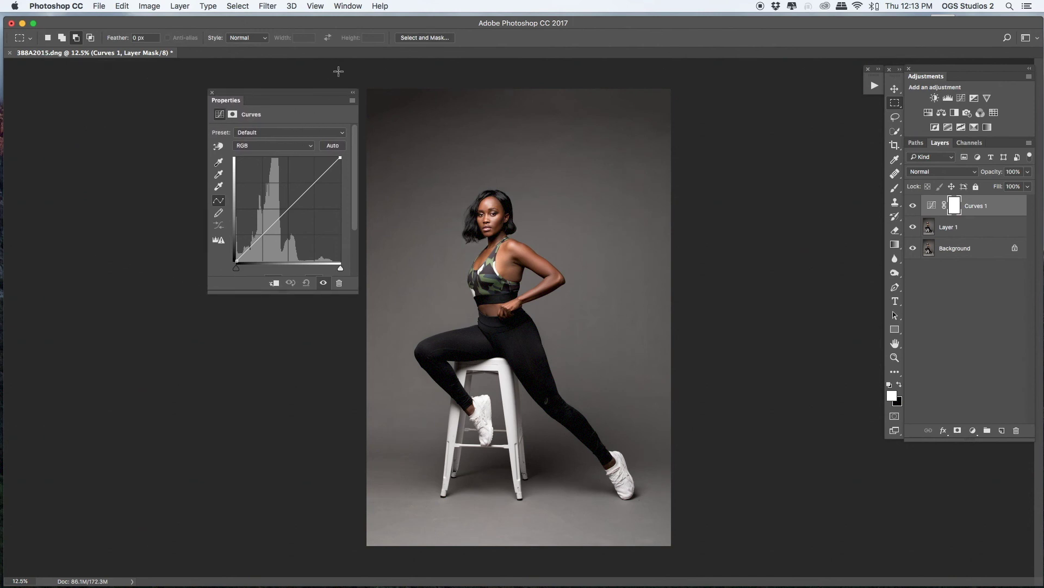
{"action": "left_click", "coordinate": [252, 246]}
{"action": "left_click", "coordinate": [322, 173]}
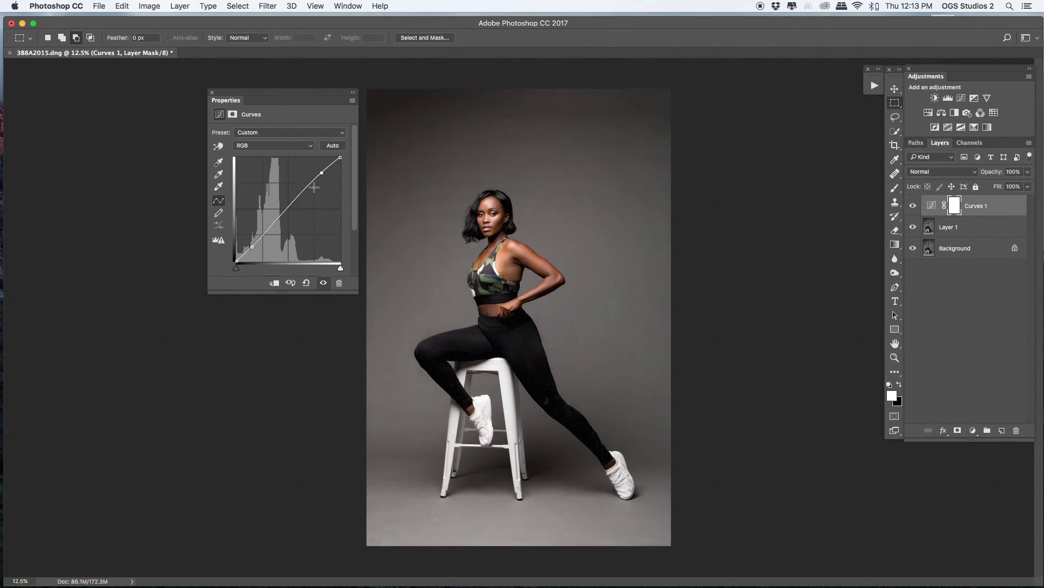
{"action": "left_click", "coordinate": [272, 145]}
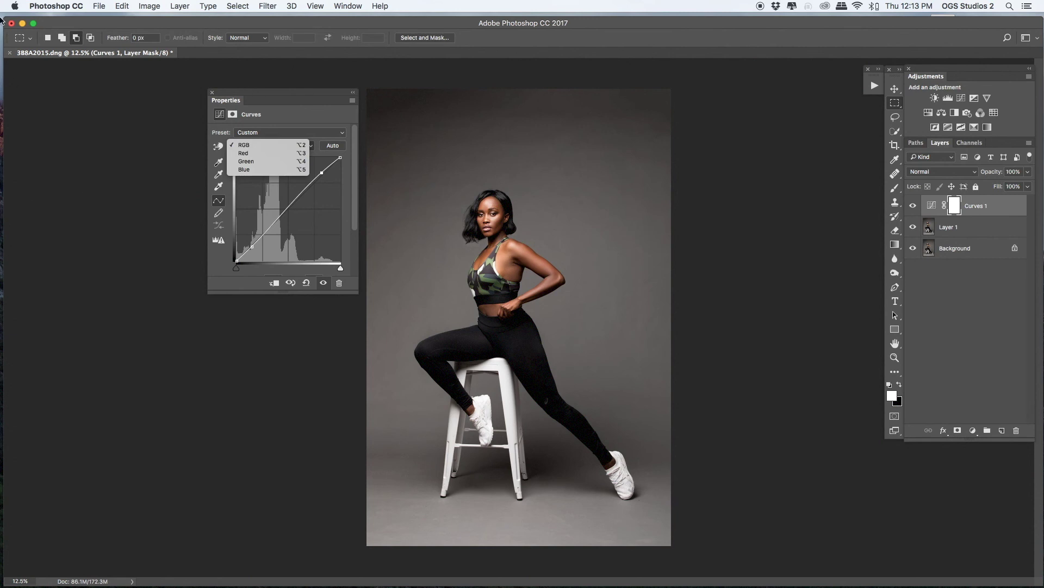
{"action": "left_click", "coordinate": [248, 172]}
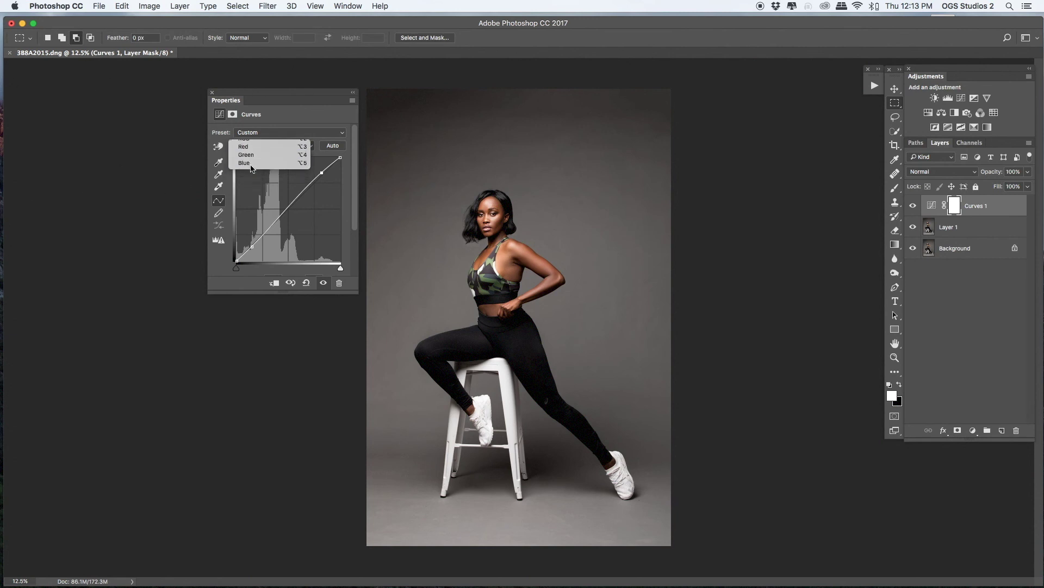
Step: Add a low control point on the Blue channel and lift it slightly for a faint cool tint
{"action": "left_click_drag", "start_coordinate": [236, 260], "coordinate": [236, 260]}
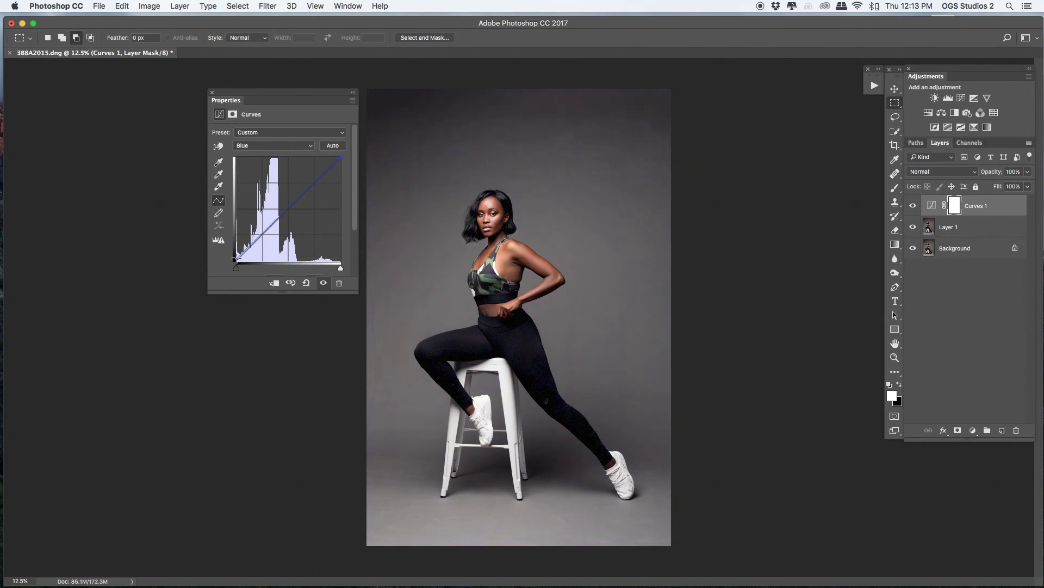
{"action": "left_click_drag", "start_coordinate": [238, 253], "coordinate": [196, 146]}
{"action": "left_click_drag", "start_coordinate": [236, 257], "coordinate": [235, 255]}
{"action": "key", "text": "super+z"}
{"action": "left_click", "coordinate": [286, 213]}
{"action": "left_click_drag", "start_coordinate": [286, 214], "coordinate": [285, 212]}
{"action": "left_click", "coordinate": [263, 146]}
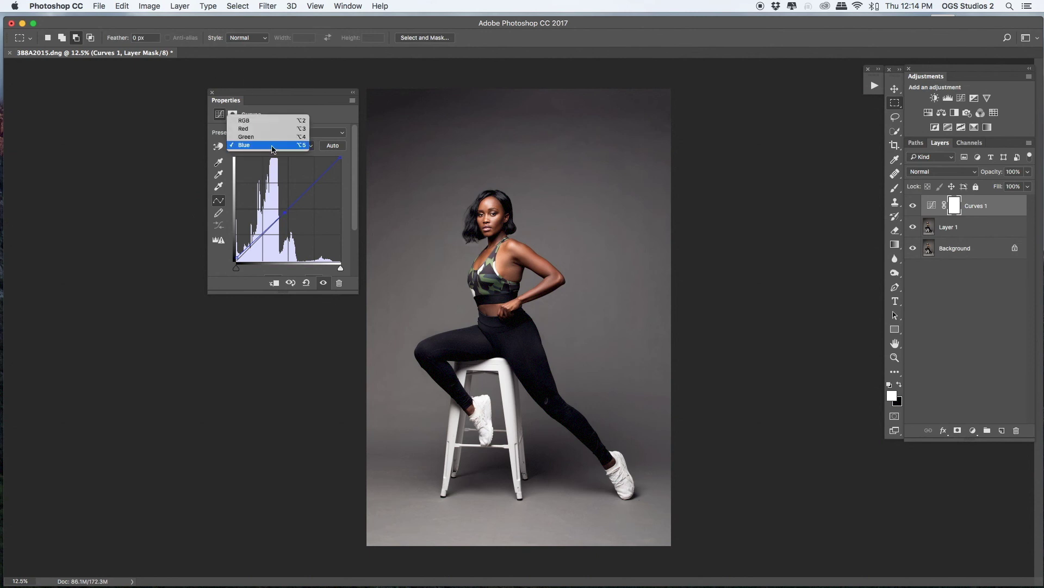
Step: On the Red channel, pull the highlight endpoint slightly down and straighten the extra midpoint onto the diagonal
{"action": "left_click", "coordinate": [246, 129]}
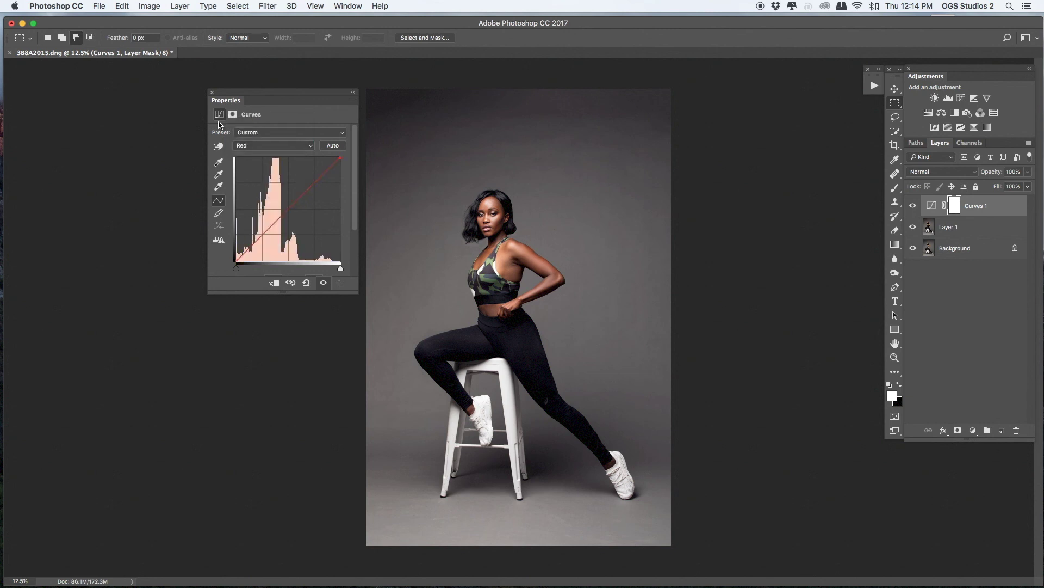
{"action": "left_click", "coordinate": [342, 160]}
{"action": "left_click_drag", "start_coordinate": [341, 162], "coordinate": [342, 162]}
{"action": "left_click_drag", "start_coordinate": [342, 161], "coordinate": [318, 178]}
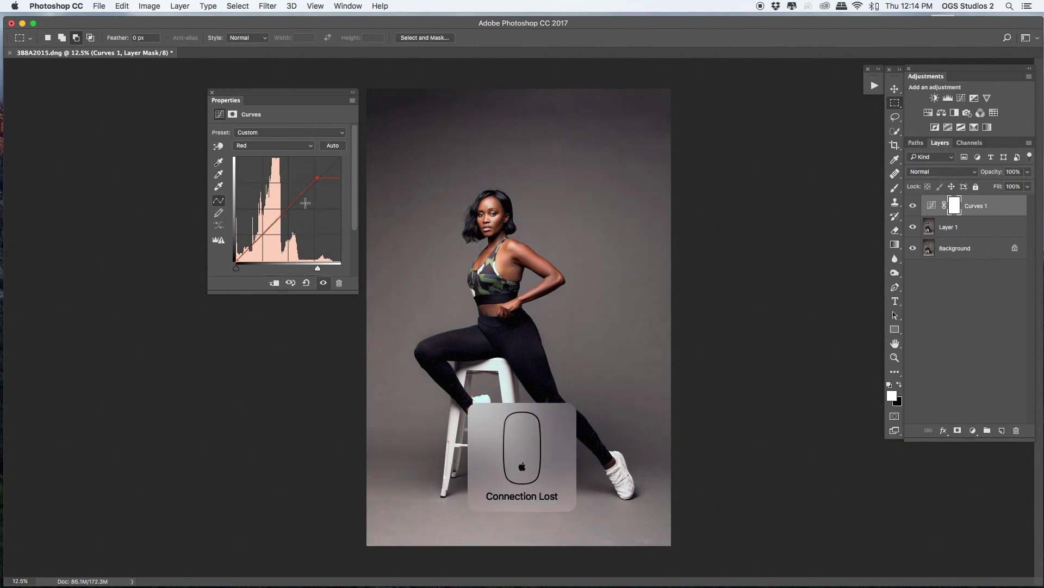
{"action": "key", "text": "super+z"}
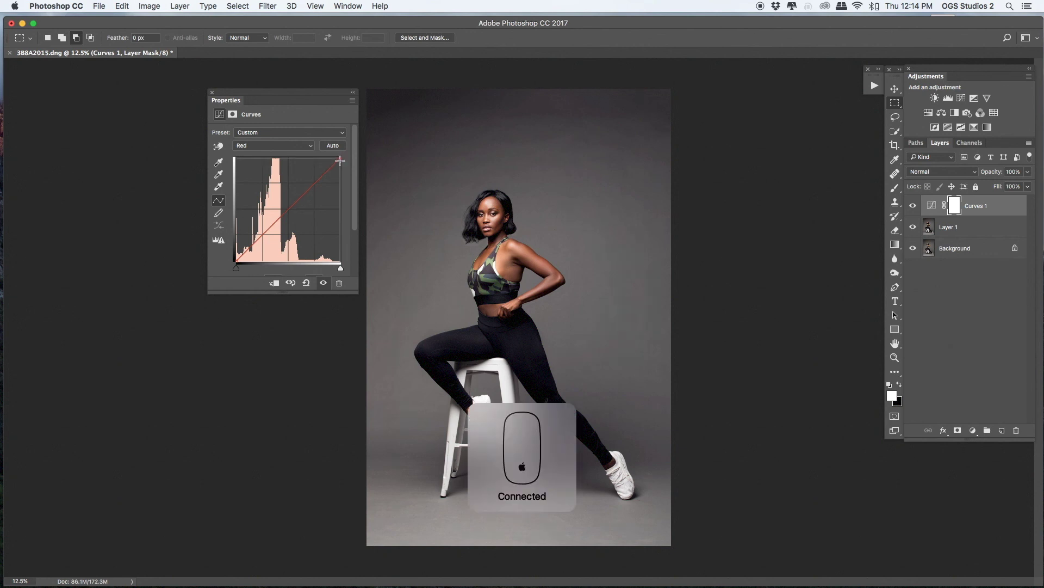
{"action": "left_click_drag", "start_coordinate": [340, 161], "coordinate": [313, 296]}
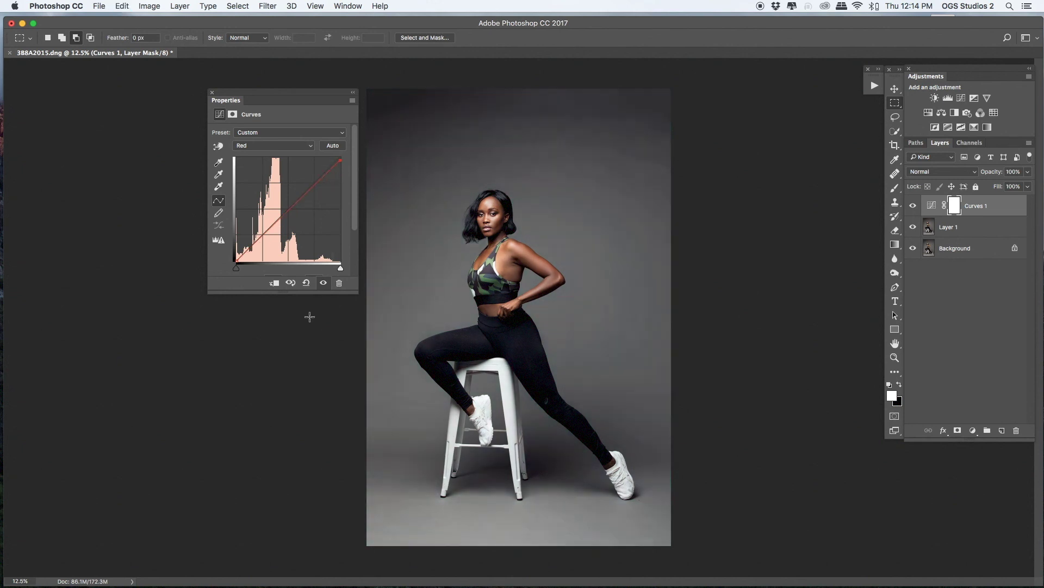
{"action": "left_click_drag", "start_coordinate": [340, 161], "coordinate": [341, 161]}
{"action": "left_click", "coordinate": [332, 171]}
{"action": "mouse_move", "coordinate": [331, 171]}
{"action": "left_mouse_down"}
{"action": "mouse_move", "coordinate": [313, 183]}
{"action": "mouse_move", "coordinate": [321, 179]}
{"action": "left_mouse_up"}
{"action": "left_click", "coordinate": [282, 147]}
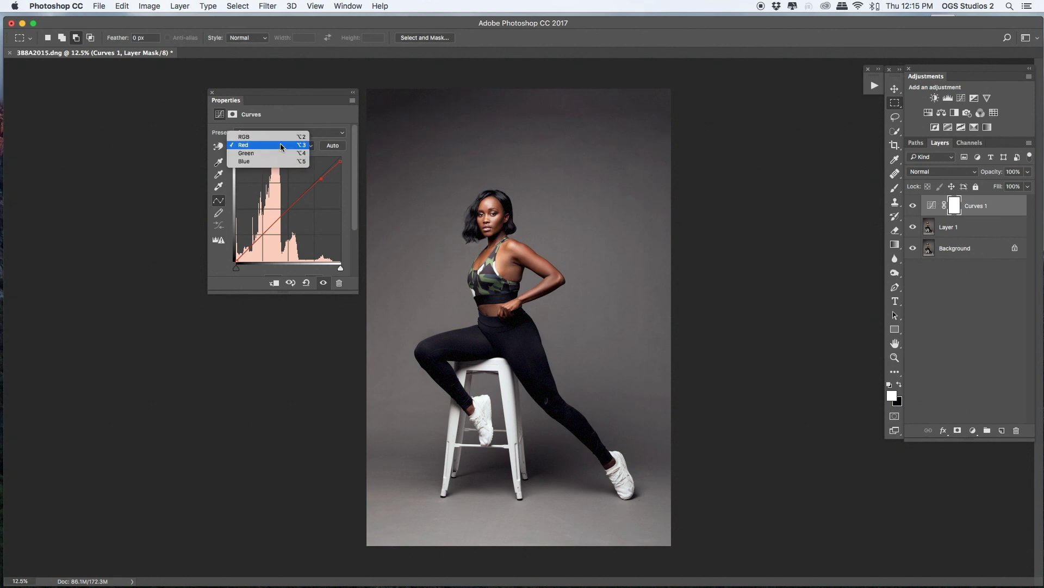
Step: Nudge the Green channel curve up slightly with two points to neutralise the magenta cast
{"action": "left_click", "coordinate": [251, 154]}
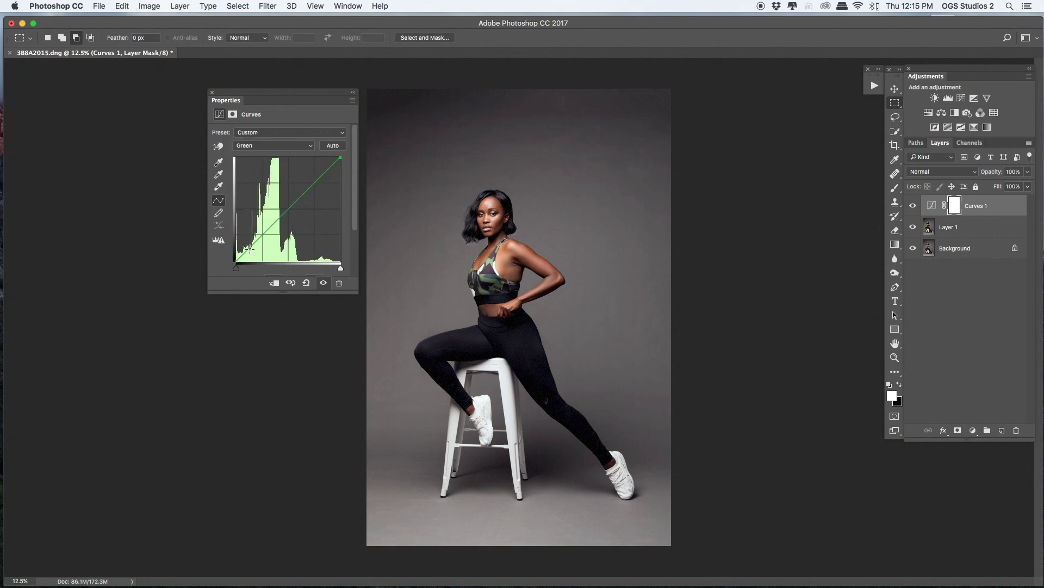
{"action": "left_click_drag", "start_coordinate": [282, 220], "coordinate": [282, 218]}
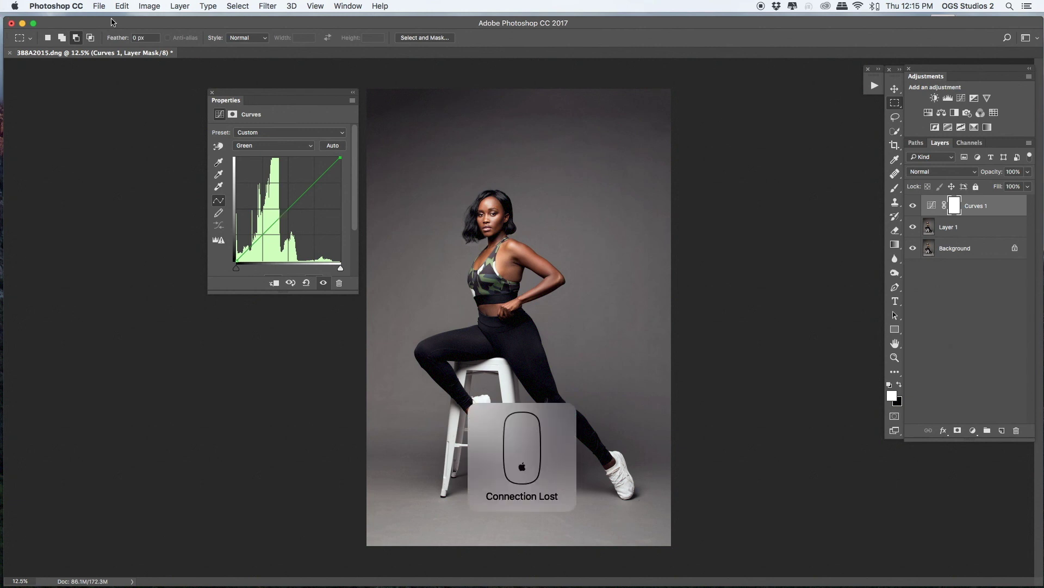
{"action": "left_click_drag", "start_coordinate": [282, 218], "coordinate": [217, 272]}
{"action": "left_click_drag", "start_coordinate": [255, 246], "coordinate": [285, 212]}
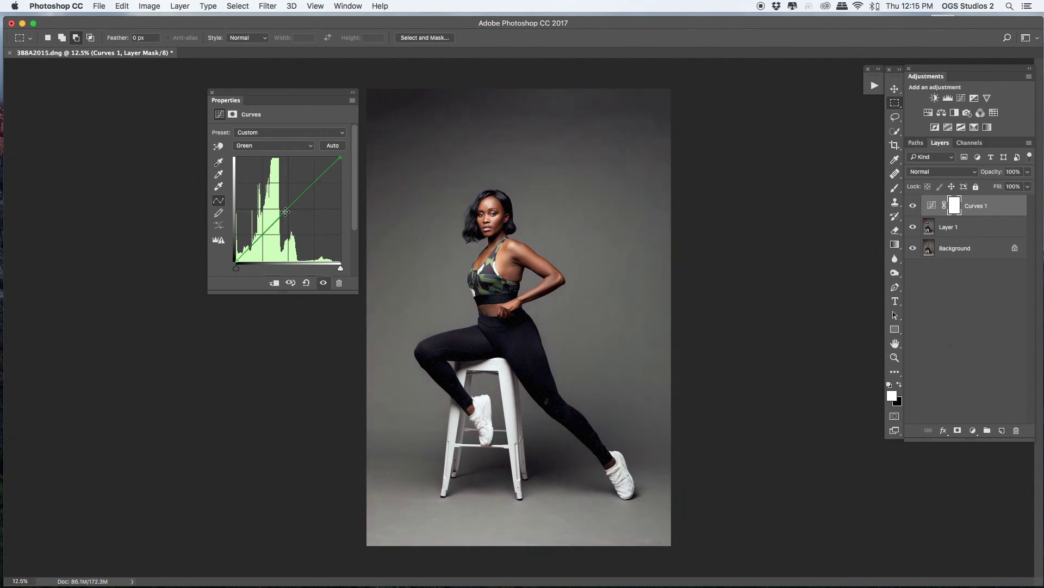
{"action": "left_click", "coordinate": [311, 183]}
Step: Toggle Curves 1 off to compare and select Layer 1
{"action": "left_click", "coordinate": [353, 93]}
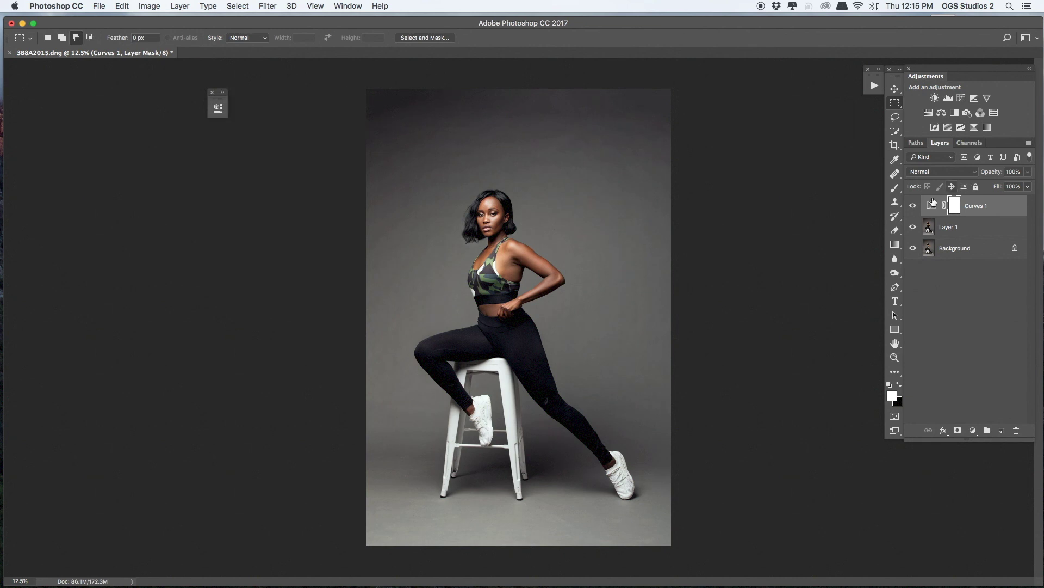
{"action": "left_click", "coordinate": [913, 206]}
{"action": "left_click", "coordinate": [980, 229]}
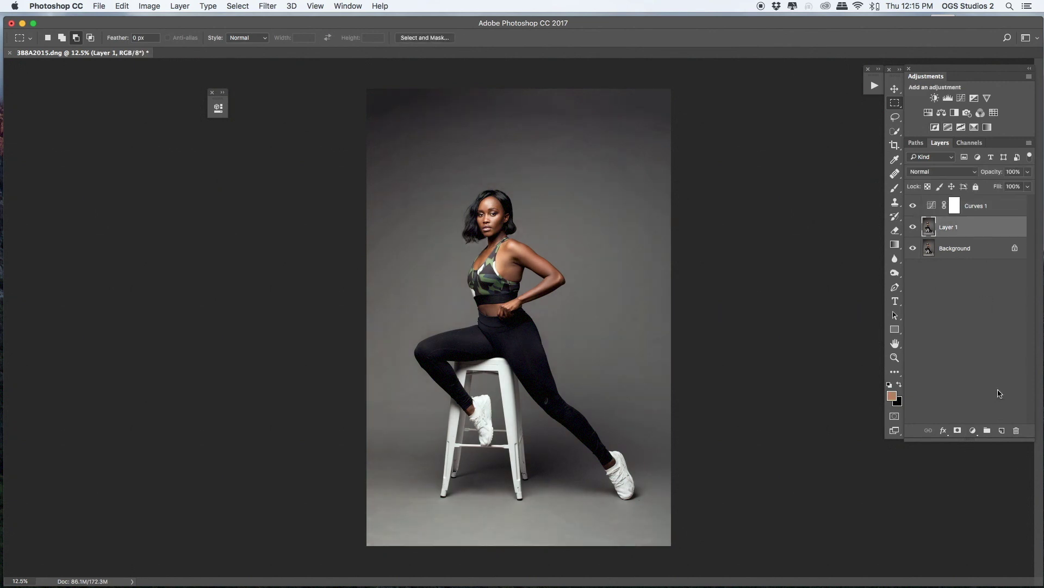
{"action": "left_click", "coordinate": [913, 206]}
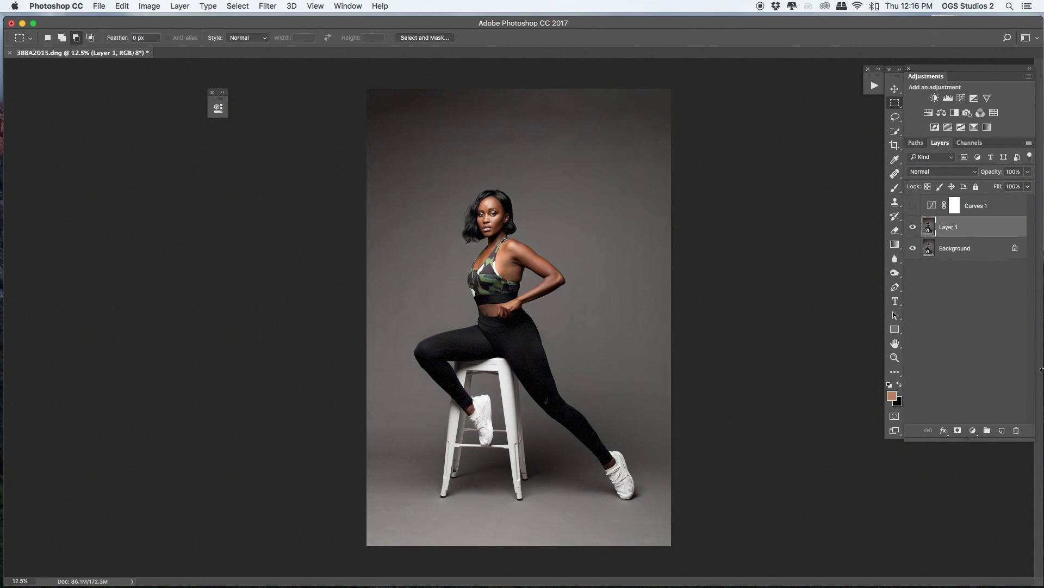
Step: Add a Hue/Saturation layer with saturation at -8, then compare with Curves 1 left visible
{"action": "left_click", "coordinate": [972, 430]}
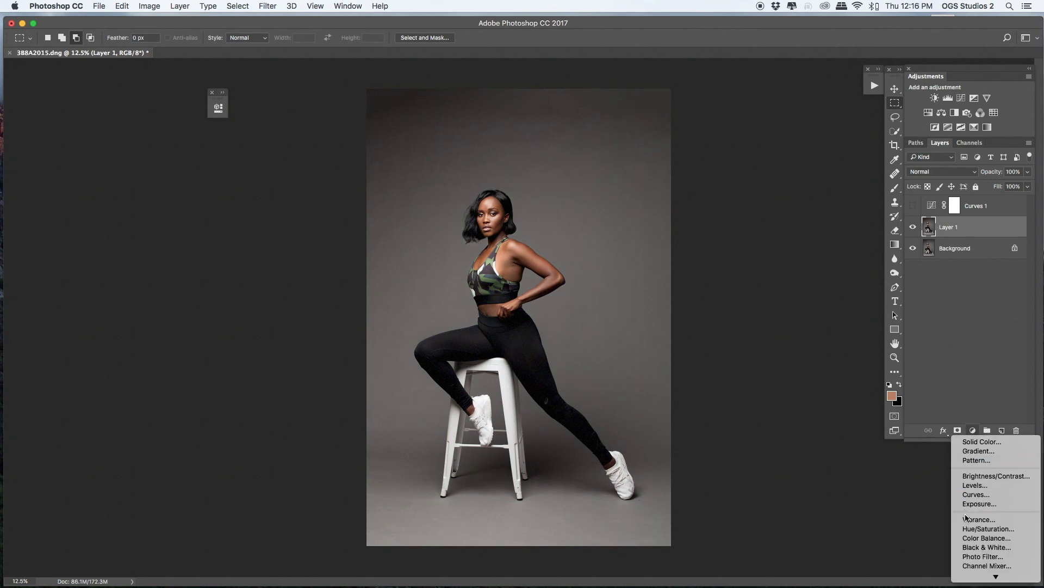
{"action": "left_click", "coordinate": [979, 528]}
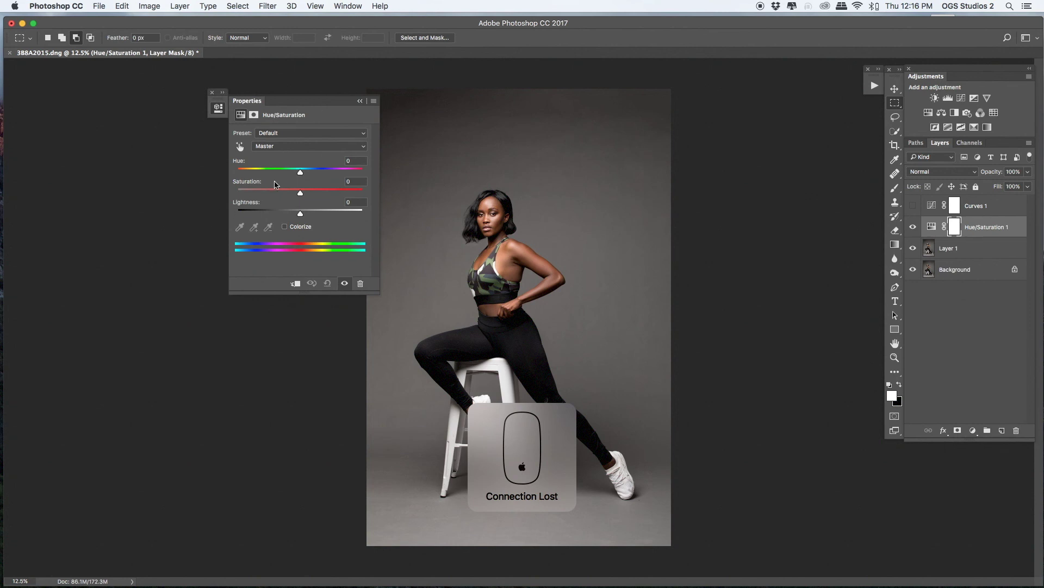
{"action": "left_click", "coordinate": [290, 195]}
{"action": "left_click_drag", "start_coordinate": [292, 197], "coordinate": [296, 196]}
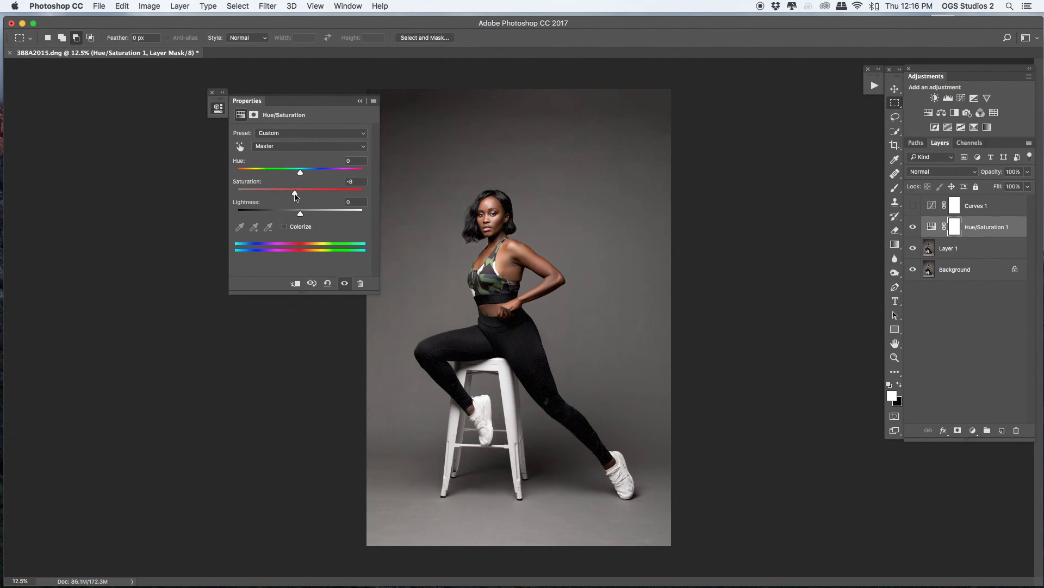
{"action": "left_click", "coordinate": [362, 101]}
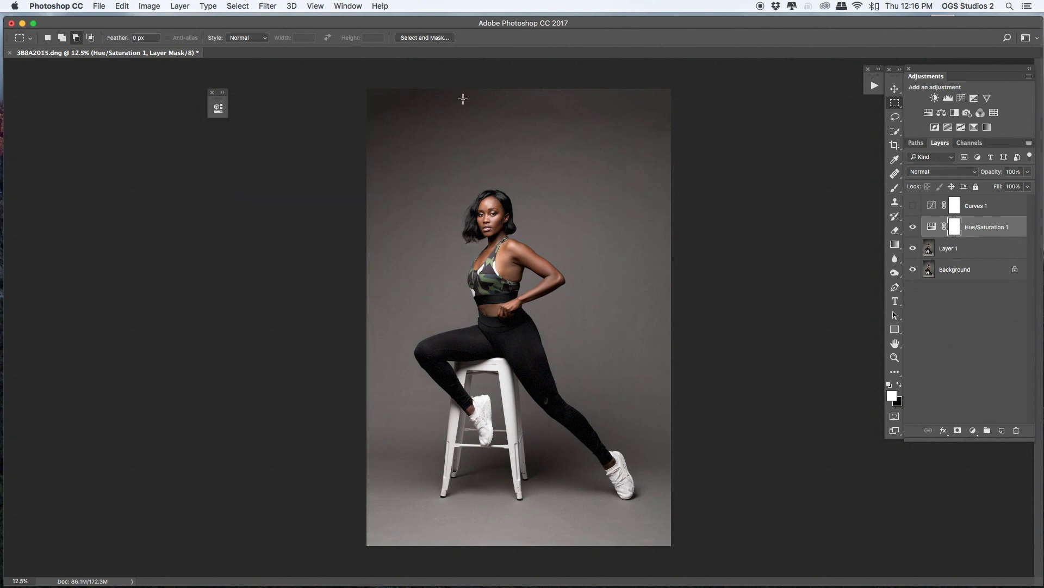
{"action": "left_click", "coordinate": [913, 205]}
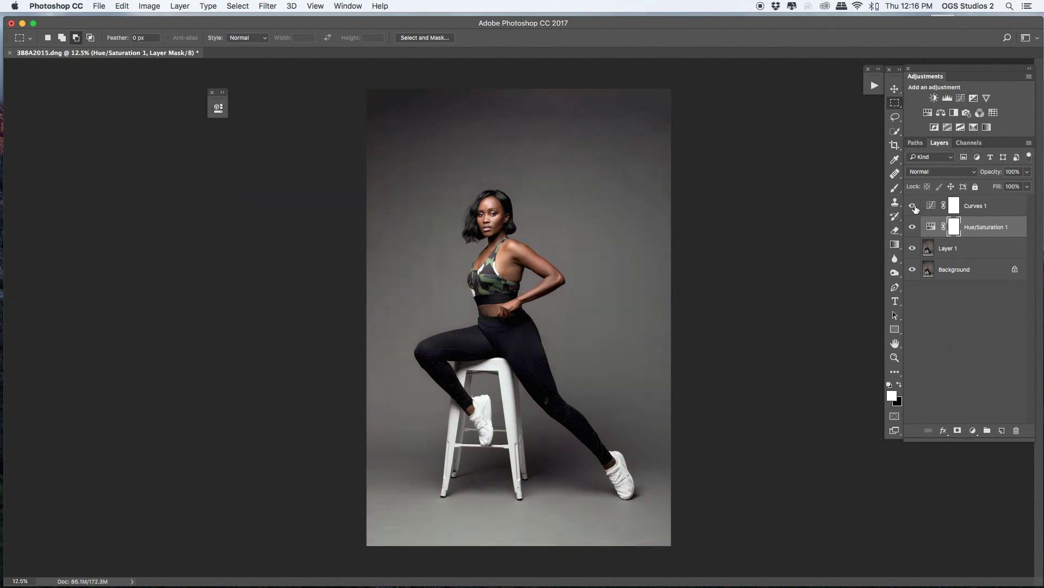
{"action": "left_click", "coordinate": [912, 205]}
{"action": "left_click", "coordinate": [912, 206]}
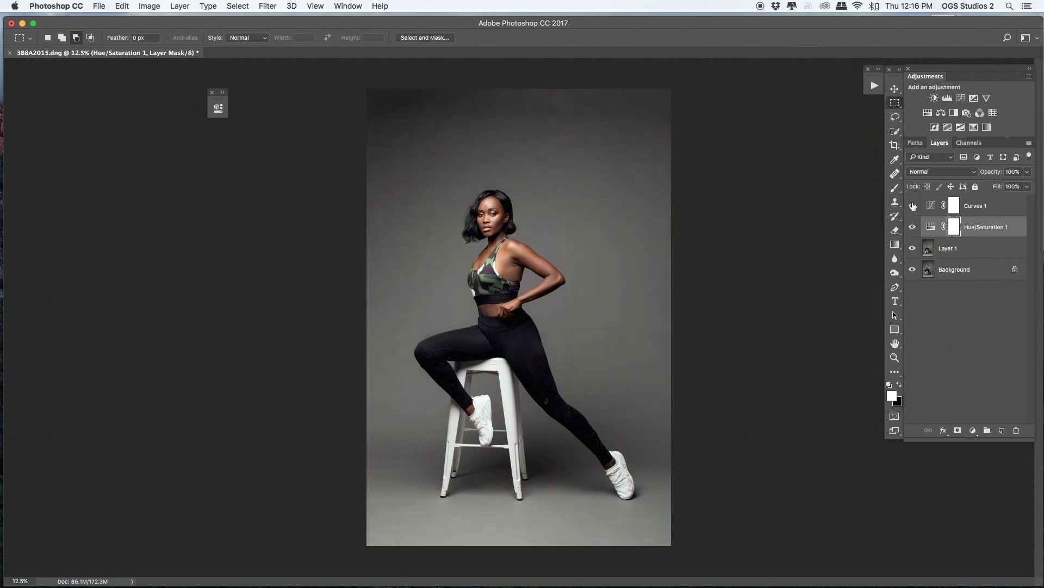
Step: Add a Selective Color adjustment layer targeting the Neutrals range
{"action": "left_click", "coordinate": [977, 432]}
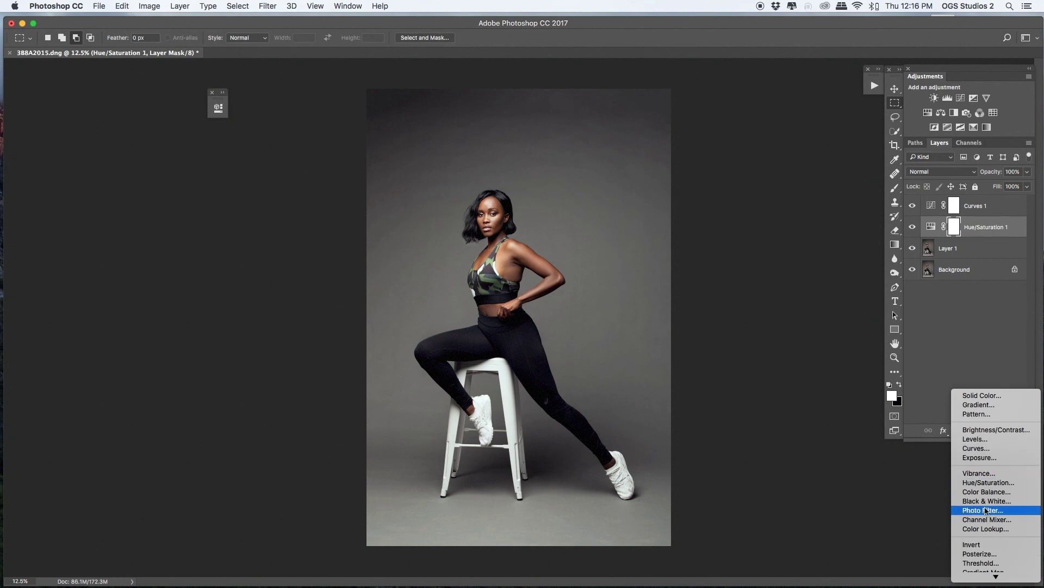
{"action": "scroll", "coordinate": [989, 563], "scroll_direction": "down", "scroll_amount": 1}
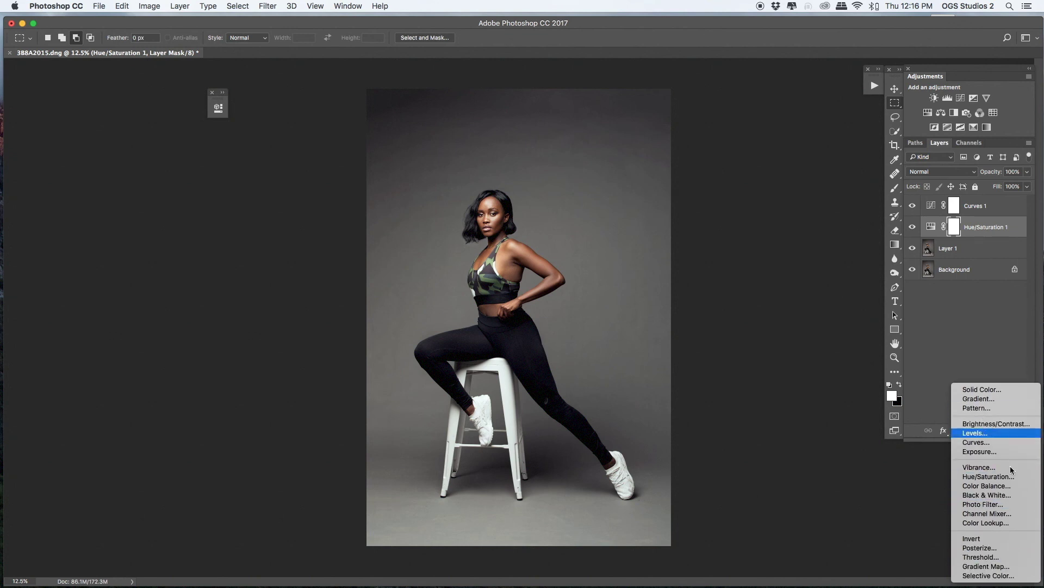
{"action": "left_click", "coordinate": [988, 575]}
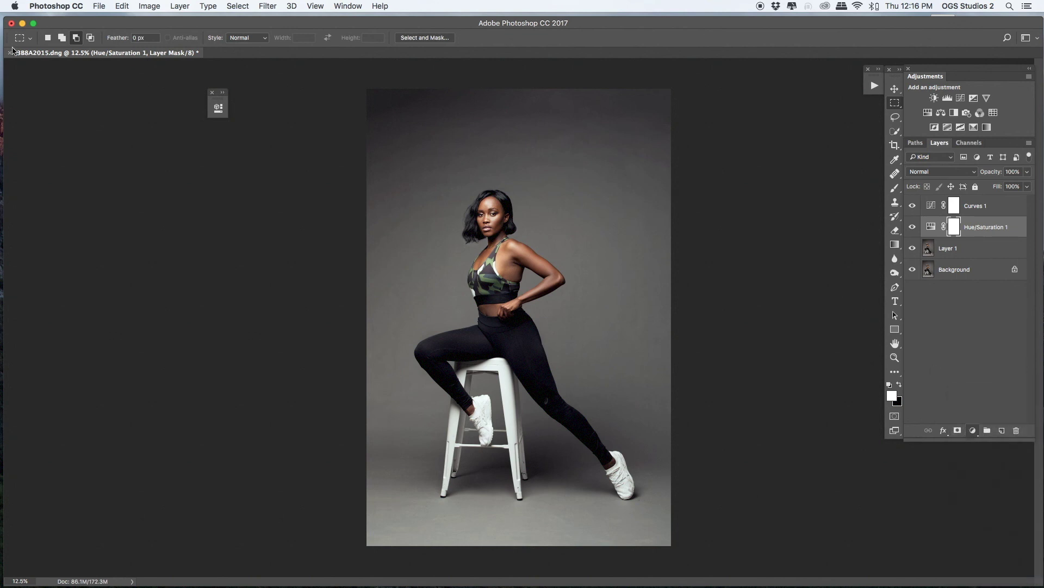
{"action": "left_click", "coordinate": [260, 147]}
{"action": "left_click", "coordinate": [277, 203]}
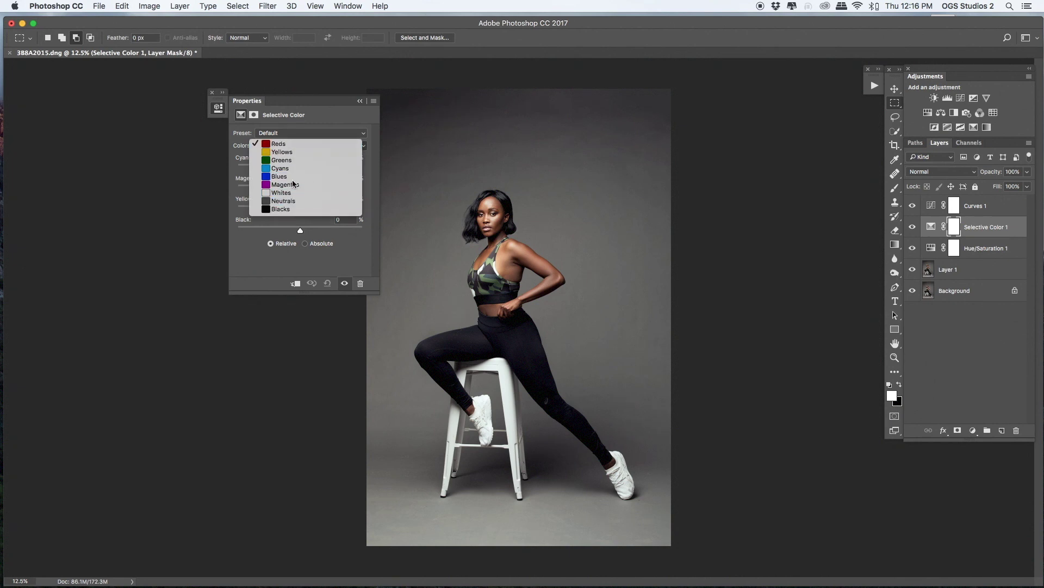
Step: Tune the Neutrals to Cyan -3, Magenta -2 and Black +1, easing yellow slightly
{"action": "left_click_drag", "start_coordinate": [299, 167], "coordinate": [300, 175]}
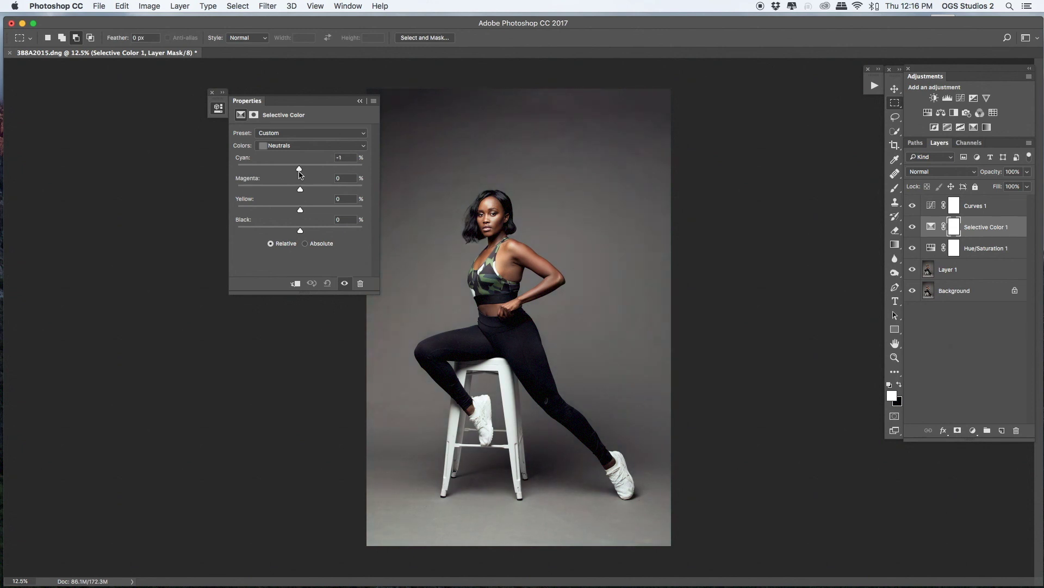
{"action": "left_click_drag", "start_coordinate": [299, 171], "coordinate": [298, 168]}
{"action": "left_click_drag", "start_coordinate": [302, 196], "coordinate": [298, 194]}
{"action": "left_click_drag", "start_coordinate": [299, 193], "coordinate": [300, 196]}
{"action": "mouse_move", "coordinate": [302, 212]}
{"action": "left_mouse_down"}
{"action": "mouse_move", "coordinate": [289, 213]}
{"action": "mouse_move", "coordinate": [300, 210]}
{"action": "left_mouse_up"}
{"action": "left_click_drag", "start_coordinate": [300, 231], "coordinate": [302, 231]}
{"action": "left_click", "coordinate": [263, 146]}
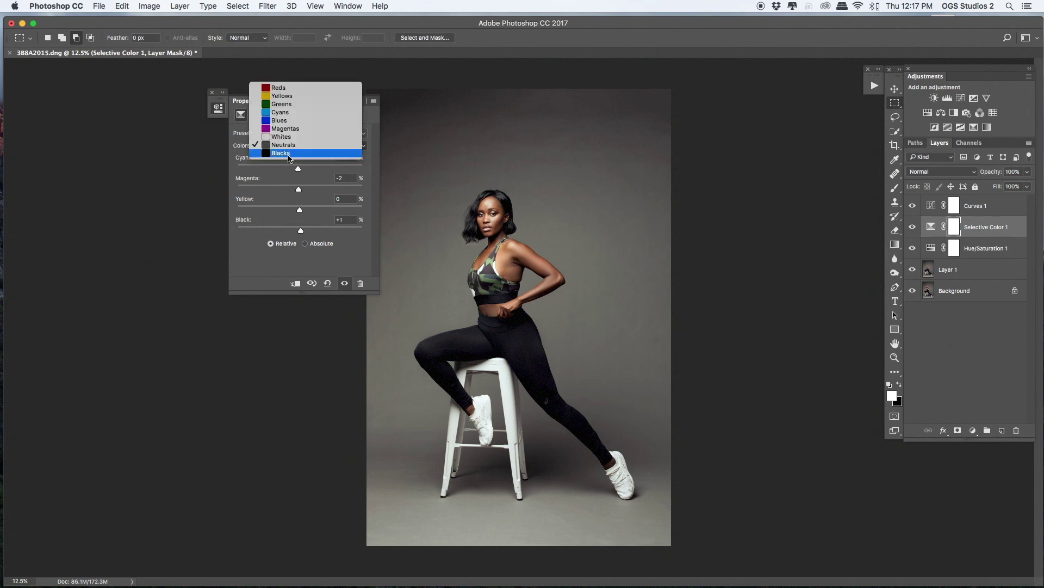
Step: Switch Selective Color to Blacks and raise their Cyan to +3
{"action": "left_click", "coordinate": [281, 152]}
{"action": "left_click_drag", "start_coordinate": [299, 212], "coordinate": [294, 214]}
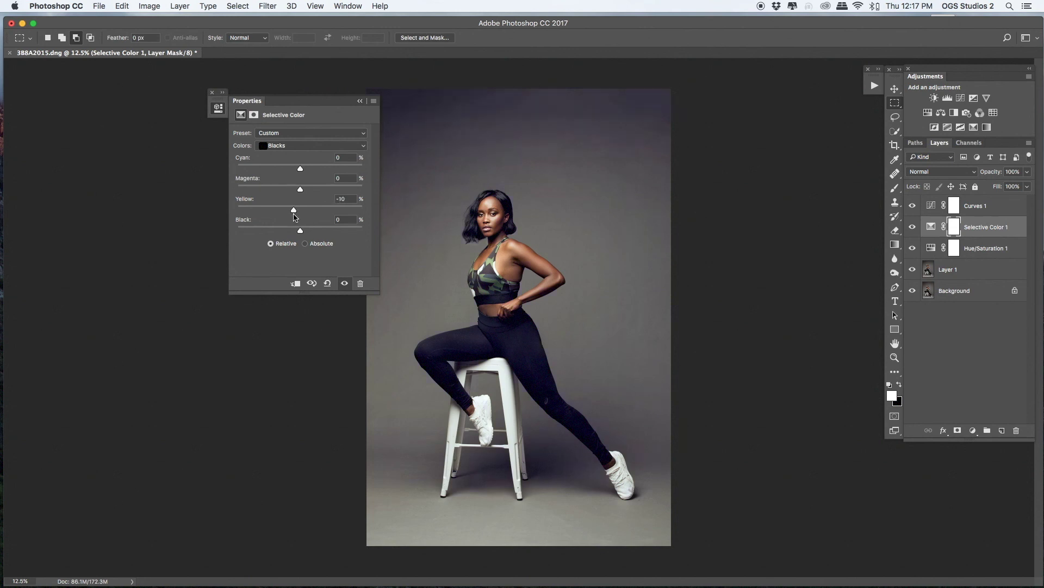
{"action": "key", "text": "super+z"}
{"action": "left_click_drag", "start_coordinate": [301, 172], "coordinate": [304, 173]}
{"action": "left_click_drag", "start_coordinate": [303, 172], "coordinate": [303, 174]}
{"action": "left_click_drag", "start_coordinate": [348, 158], "coordinate": [322, 159]}
{"action": "type", "text": "2"}
{"action": "mouse_move", "coordinate": [301, 168]}
{"action": "left_mouse_down"}
{"action": "mouse_move", "coordinate": [318, 168]}
{"action": "mouse_move", "coordinate": [303, 171]}
{"action": "left_mouse_up"}
Step: Set the Blacks' Magenta to -1 and Yellow to -6, then collapse the Properties panel
{"action": "left_click_drag", "start_coordinate": [302, 190], "coordinate": [299, 189]}
{"action": "left_click_drag", "start_coordinate": [298, 189], "coordinate": [300, 191]}
{"action": "left_click_drag", "start_coordinate": [300, 210], "coordinate": [294, 211]}
{"action": "mouse_move", "coordinate": [296, 211]}
{"action": "left_mouse_down"}
{"action": "mouse_move", "coordinate": [307, 213]}
{"action": "mouse_move", "coordinate": [297, 214]}
{"action": "left_mouse_up"}
{"action": "left_click", "coordinate": [359, 101]}
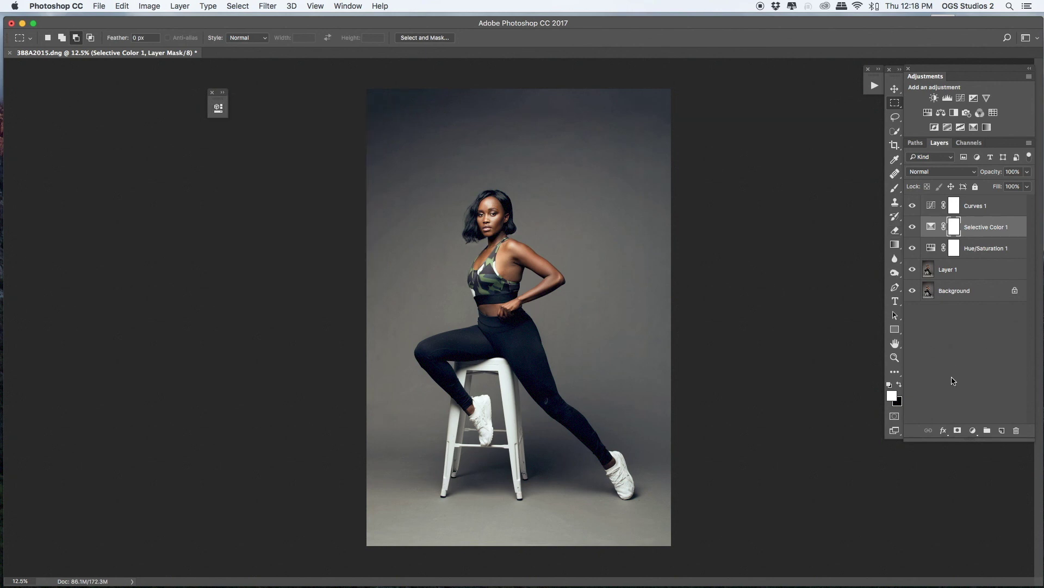
Step: Add a Hue/Saturation layer raising Greens saturation to +83
{"action": "left_click", "coordinate": [973, 430]}
{"action": "left_click", "coordinate": [972, 477]}
{"action": "left_click", "coordinate": [277, 148]}
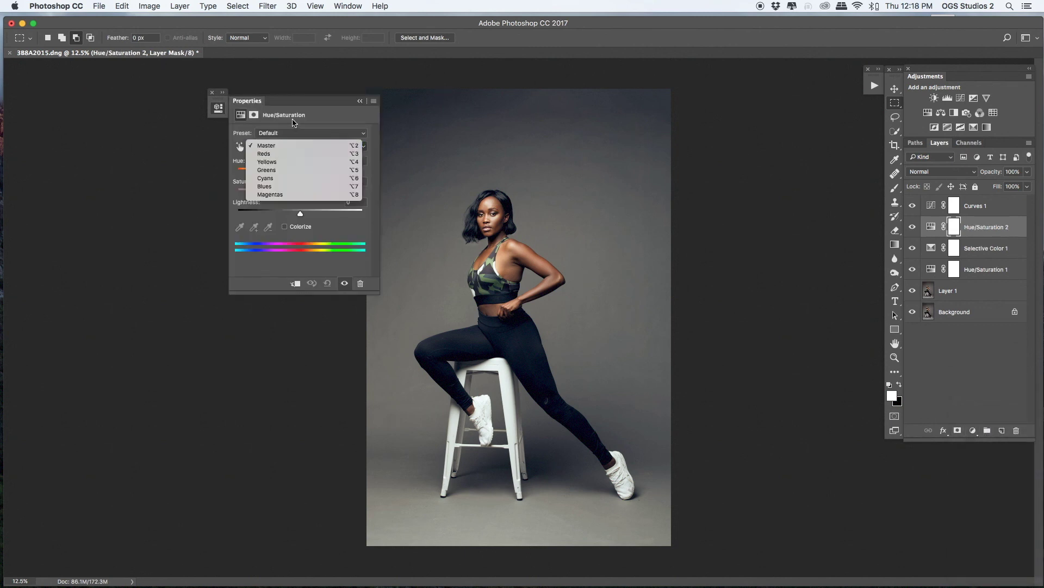
{"action": "left_click", "coordinate": [266, 169]}
{"action": "left_click_drag", "start_coordinate": [300, 190], "coordinate": [352, 201]}
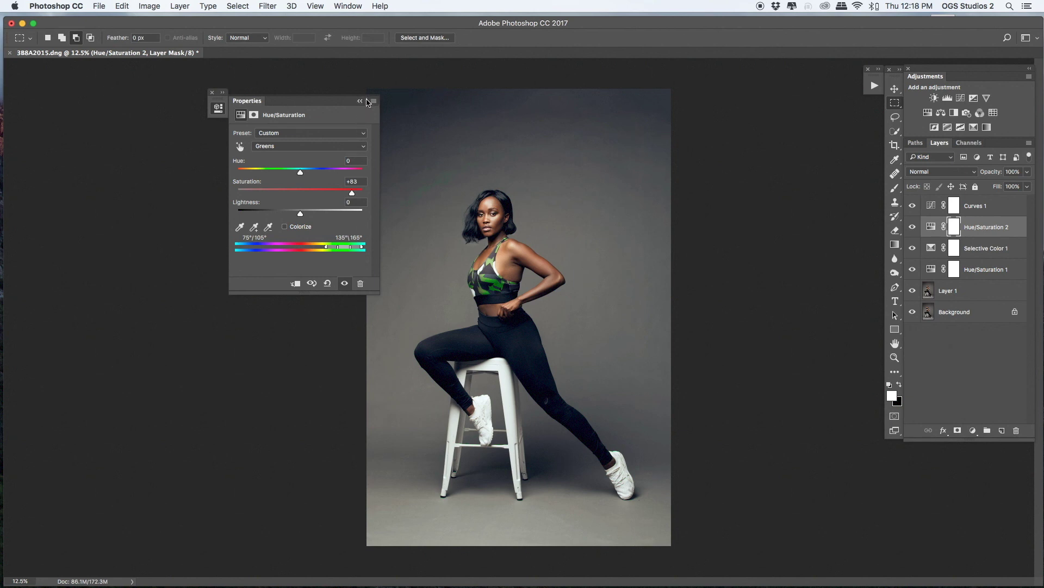
{"action": "left_click", "coordinate": [360, 100]}
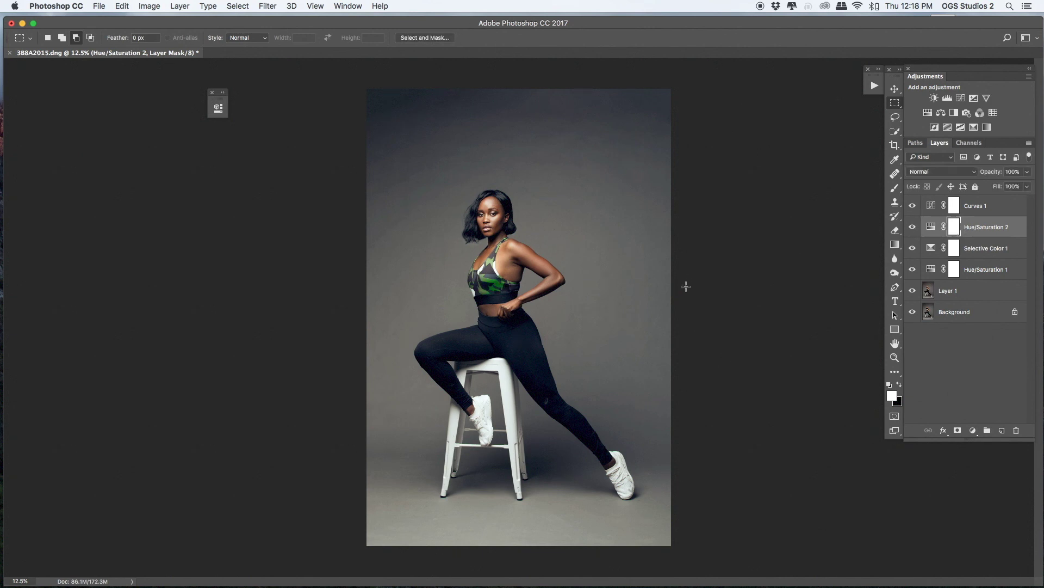
Step: Compare by toggling Hue/Saturation 2 and Selective Color 1, then set Hue/Saturation 2 opacity to 53%
{"action": "left_click", "coordinate": [909, 228]}
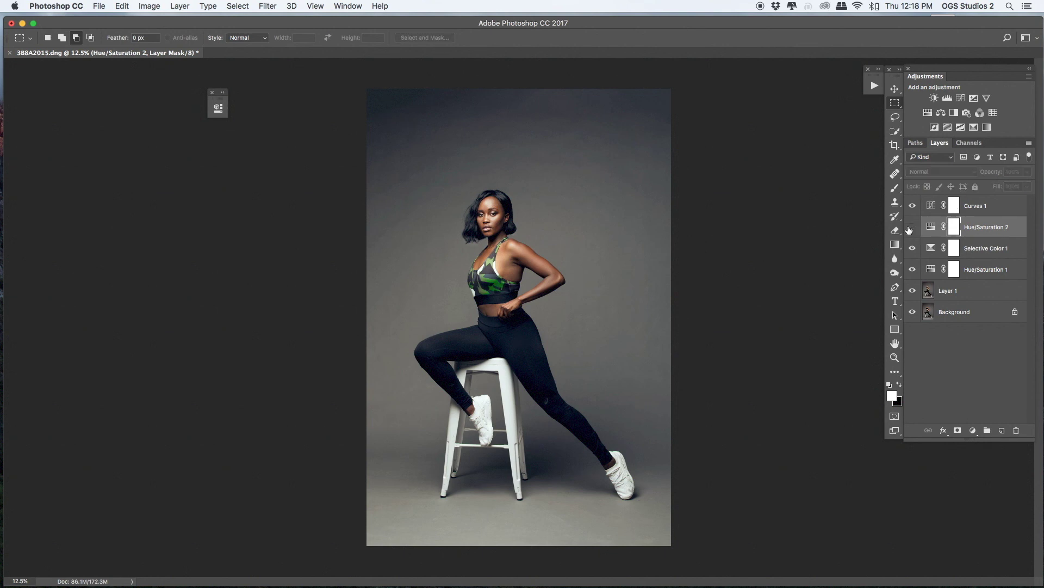
{"action": "left_click", "coordinate": [912, 248]}
{"action": "left_click", "coordinate": [914, 228]}
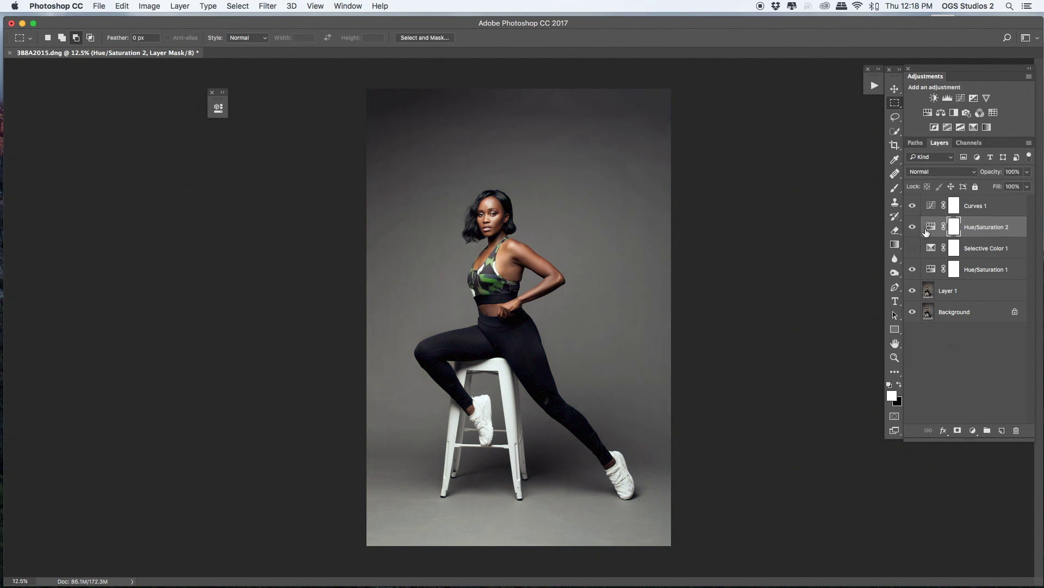
{"action": "left_click", "coordinate": [912, 248]}
{"action": "left_click", "coordinate": [1027, 172]}
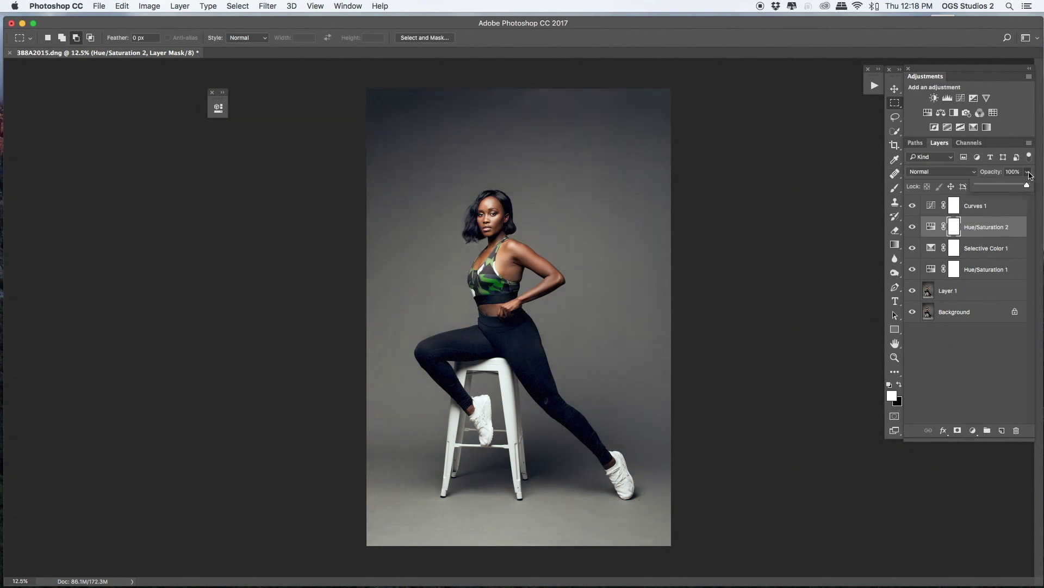
{"action": "left_click_drag", "start_coordinate": [1011, 189], "coordinate": [1005, 190]}
{"action": "key", "text": "super+plus"}
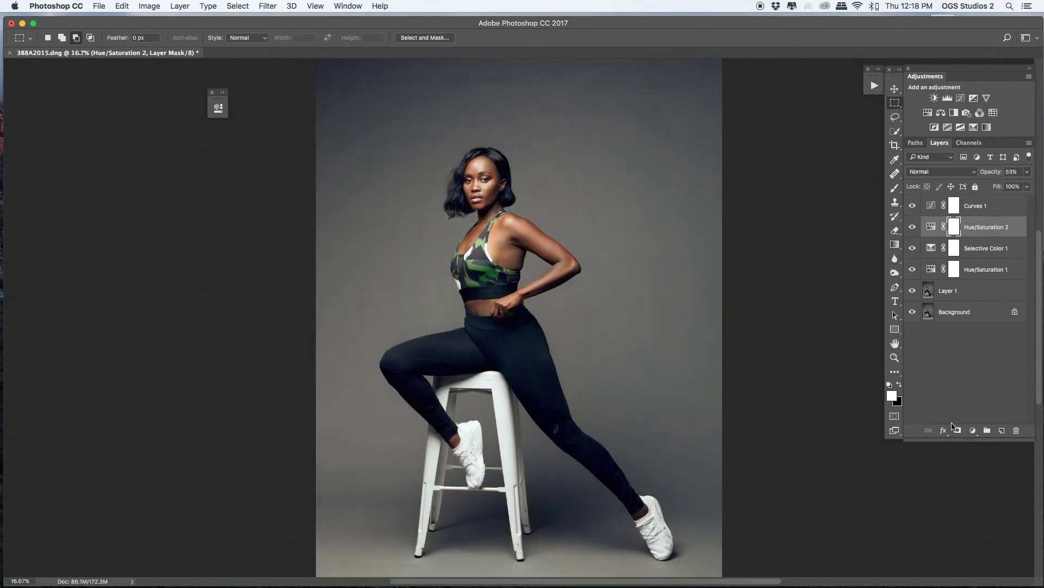
{"action": "left_click", "coordinate": [973, 431]}
{"action": "scroll", "coordinate": [974, 506], "scroll_direction": "down", "scroll_amount": 2}
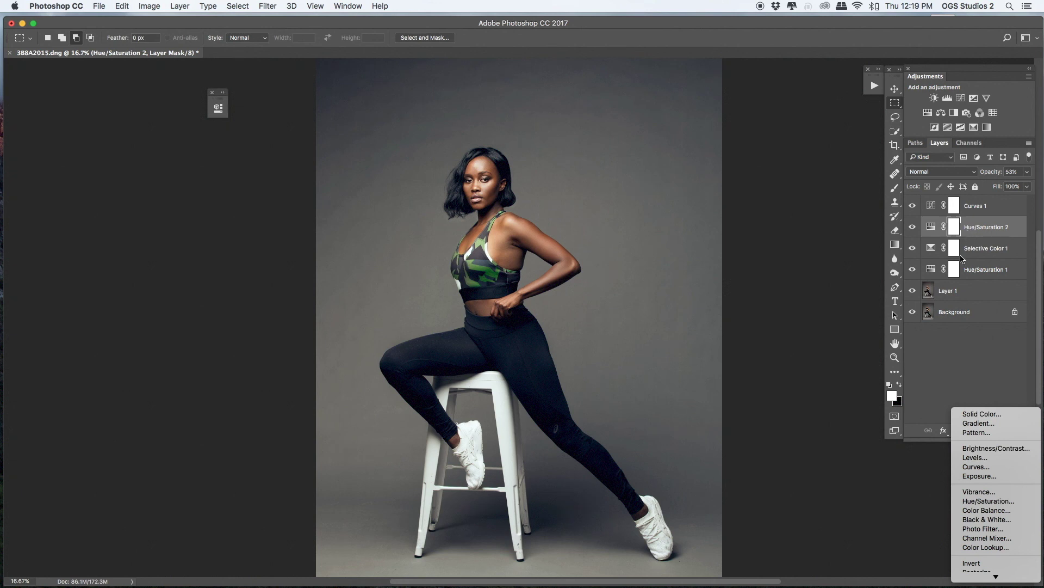
Step: Add a Vibrance layer at +16 and invert its mask to black
{"action": "left_click", "coordinate": [764, 317]}
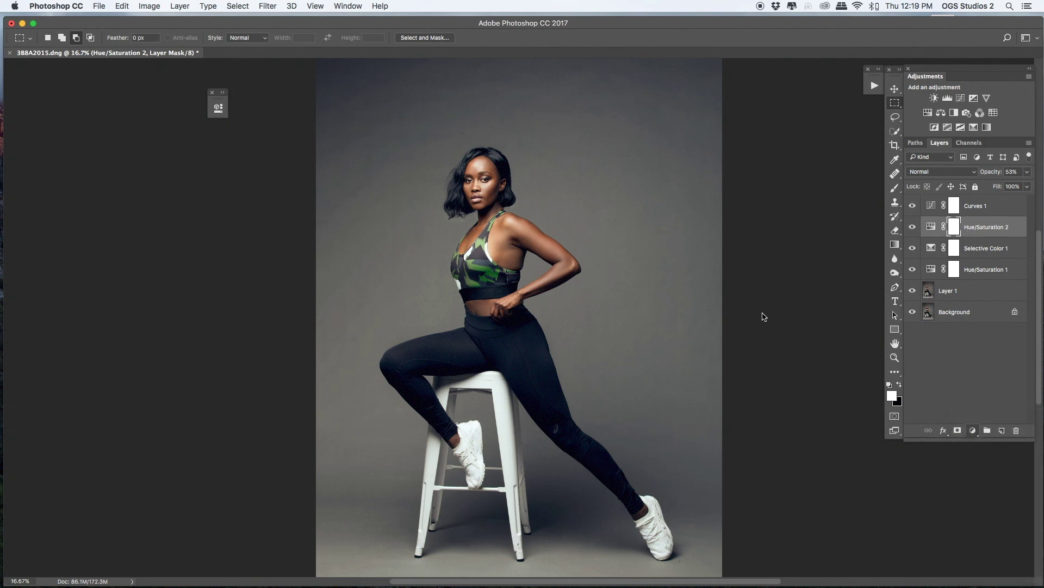
{"action": "left_click_drag", "start_coordinate": [318, 146], "coordinate": [310, 143]}
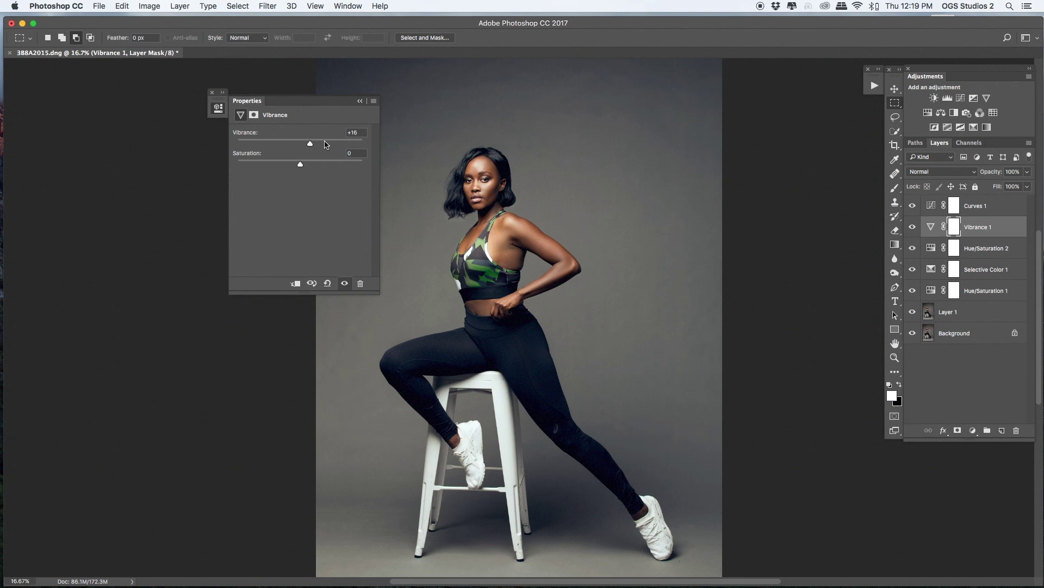
{"action": "left_click", "coordinate": [360, 100]}
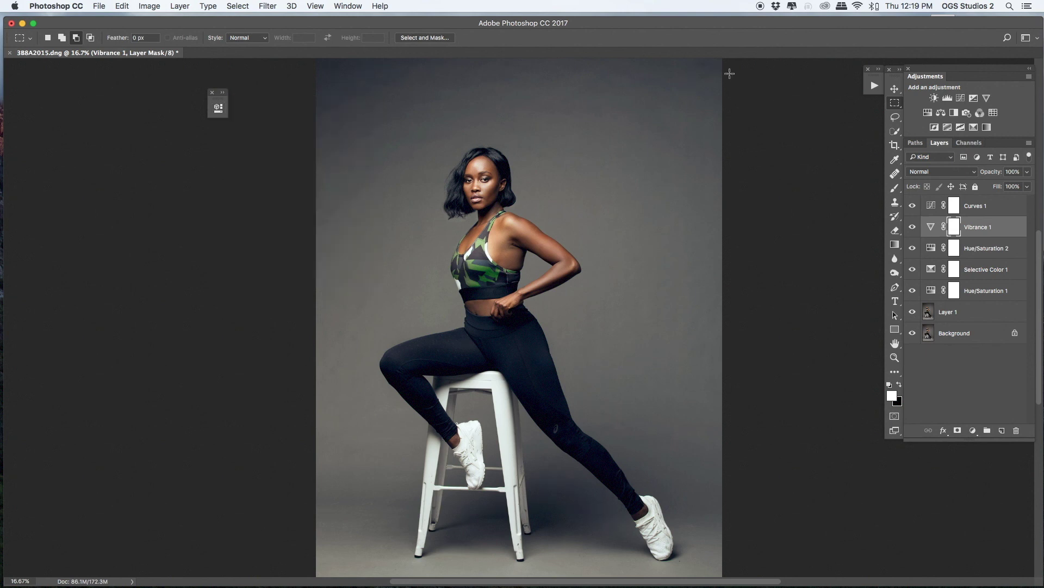
{"action": "key", "text": "super+i"}
Step: Paint white at 100% brush opacity over the sports top to reveal the vibrance there
{"action": "key", "text": "b"}
{"action": "key", "text": "Return"}
{"action": "type", "text": "100"}
{"action": "key", "text": "Return"}
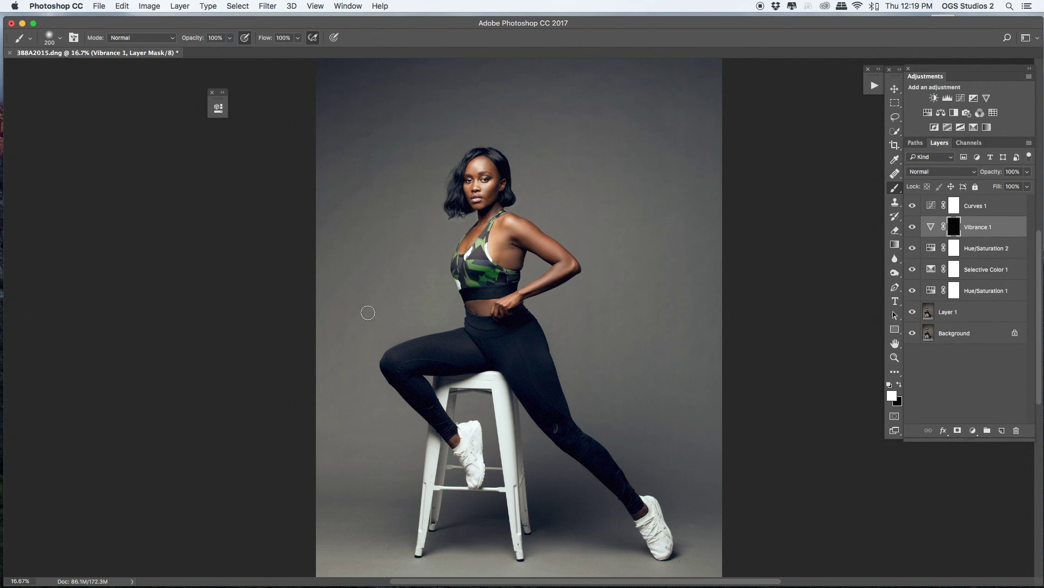
{"action": "key", "text": "bracketright"}
{"action": "key", "text": "bracketright"}
{"action": "key", "text": "bracketright"}
{"action": "key", "text": "bracketleft"}
{"action": "key", "text": "bracketleft"}
{"action": "key", "text": "bracketleft"}
{"action": "mouse_move", "coordinate": [472, 279]}
{"action": "left_mouse_down"}
{"action": "mouse_move", "coordinate": [462, 280]}
{"action": "mouse_move", "coordinate": [479, 287]}
{"action": "left_mouse_up"}
{"action": "key", "text": "bracketleft"}
{"action": "key", "text": "bracketleft"}
{"action": "key", "text": "bracketleft"}
{"action": "left_click_drag", "start_coordinate": [480, 246], "coordinate": [483, 275]}
{"action": "key", "text": "bracketright"}
{"action": "key", "text": "bracketright"}
Step: Invert the Hue/Saturation 2 mask to black and paint the green boost back onto the camo top
{"action": "left_click", "coordinate": [956, 251]}
{"action": "key", "text": "super+i"}
{"action": "mouse_move", "coordinate": [468, 273]}
{"action": "left_mouse_down"}
{"action": "mouse_move", "coordinate": [495, 280]}
{"action": "mouse_move", "coordinate": [475, 284]}
{"action": "left_mouse_up"}
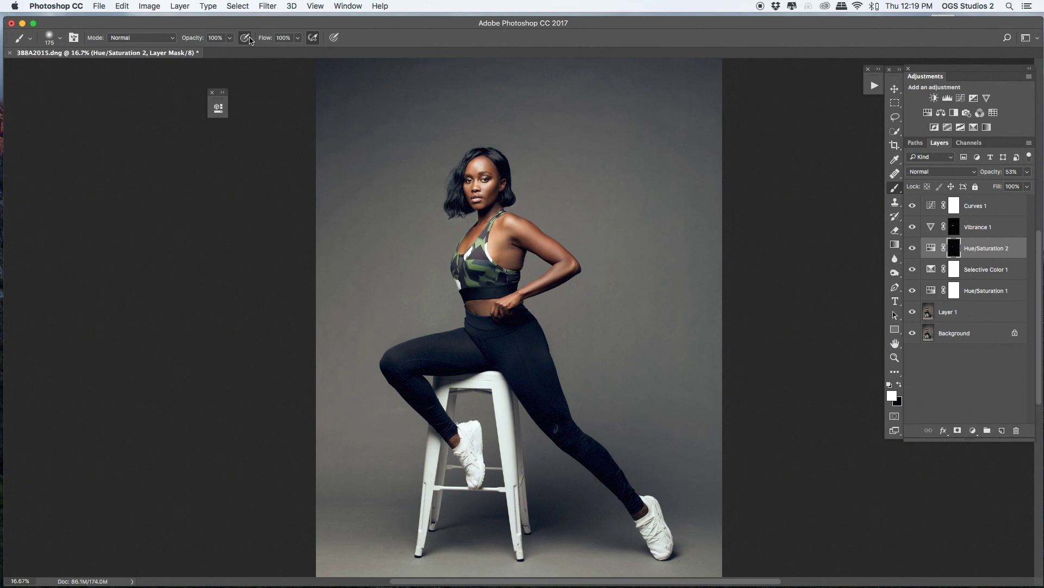
{"action": "key", "text": "bracketright"}
{"action": "mouse_move", "coordinate": [477, 265]}
{"action": "left_mouse_down"}
{"action": "mouse_move", "coordinate": [461, 267]}
{"action": "mouse_move", "coordinate": [462, 281]}
{"action": "mouse_move", "coordinate": [506, 279]}
{"action": "mouse_move", "coordinate": [493, 285]}
{"action": "left_mouse_up"}
{"action": "key", "text": "bracketleft"}
Step: Zoom in to paint the top's lower right into the mask, then zoom back out
{"action": "key", "text": "bracketleft"}
{"action": "key", "text": "super+plus"}
{"action": "left_click_drag", "start_coordinate": [436, 322], "coordinate": [443, 340]}
{"action": "key", "text": "bracketleft"}
{"action": "key", "text": "bracketleft"}
{"action": "key", "text": "bracketleft"}
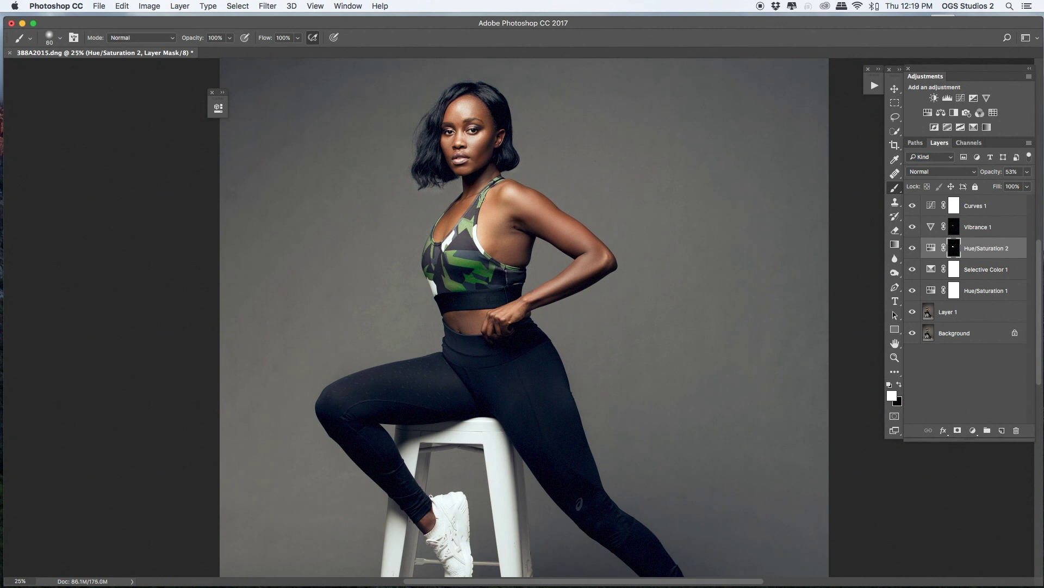
{"action": "key", "text": "bracketright"}
{"action": "key", "text": "bracketright"}
{"action": "key", "text": "bracketright"}
{"action": "key", "text": "bracketright"}
{"action": "key", "text": "bracketright"}
{"action": "key", "text": "bracketright"}
{"action": "key", "text": "bracketright"}
{"action": "key", "text": "bracketright"}
{"action": "mouse_move", "coordinate": [435, 272]}
{"action": "left_mouse_down"}
{"action": "mouse_move", "coordinate": [456, 266]}
{"action": "mouse_move", "coordinate": [499, 286]}
{"action": "left_mouse_up"}
{"action": "key", "text": "super+minus"}
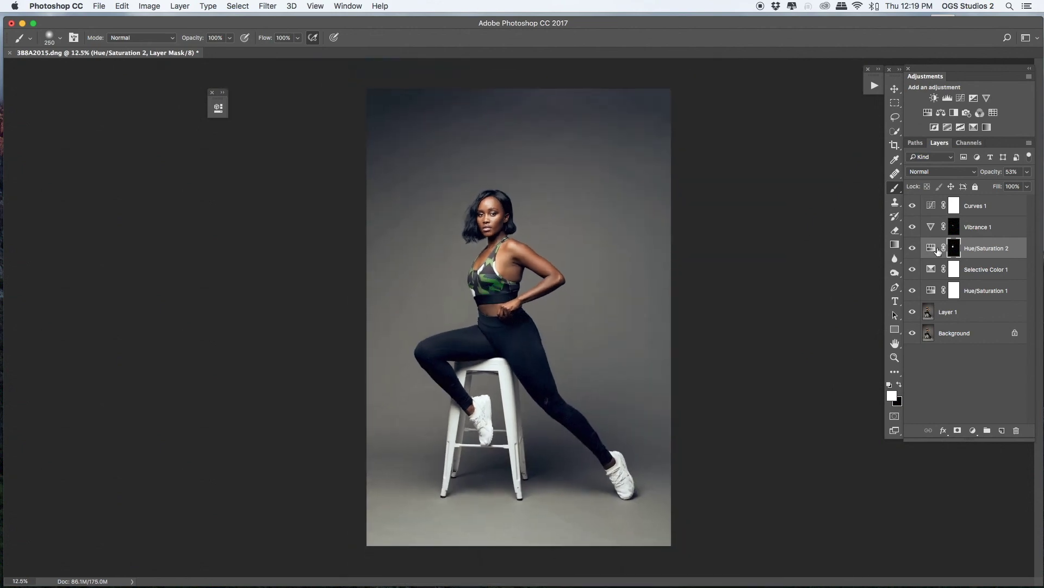
{"action": "left_click", "coordinate": [974, 227]}
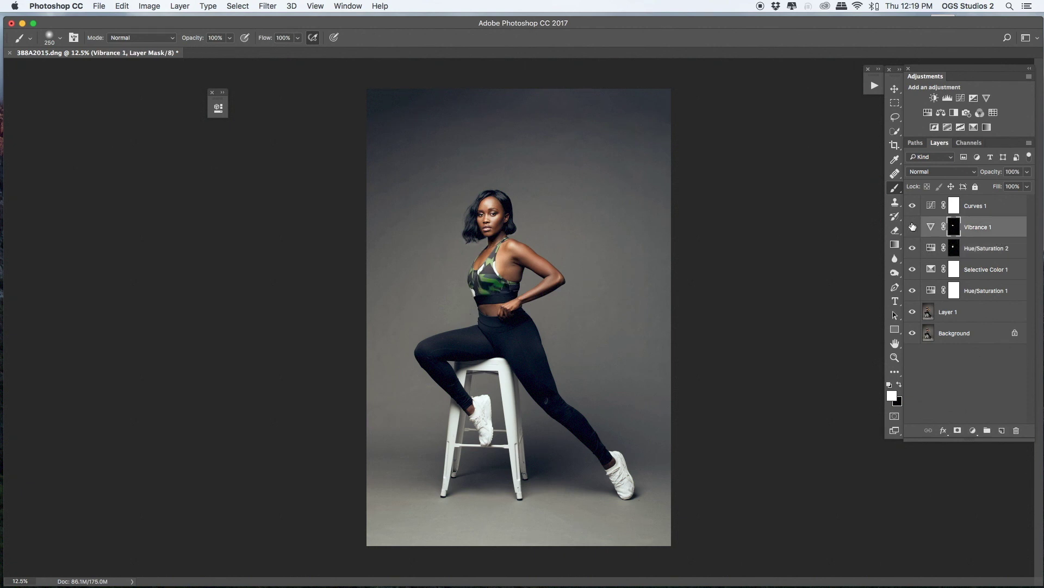
Step: Group Curves 1, Vibrance 1, Hue/Saturation 2, Selective Color 1 and Hue/Saturation 1 into Group 1
{"action": "left_click", "coordinate": [977, 211]}
{"action": "left_click", "coordinate": [977, 228], "text": "shift"}
{"action": "left_click", "coordinate": [978, 253], "text": "shift"}
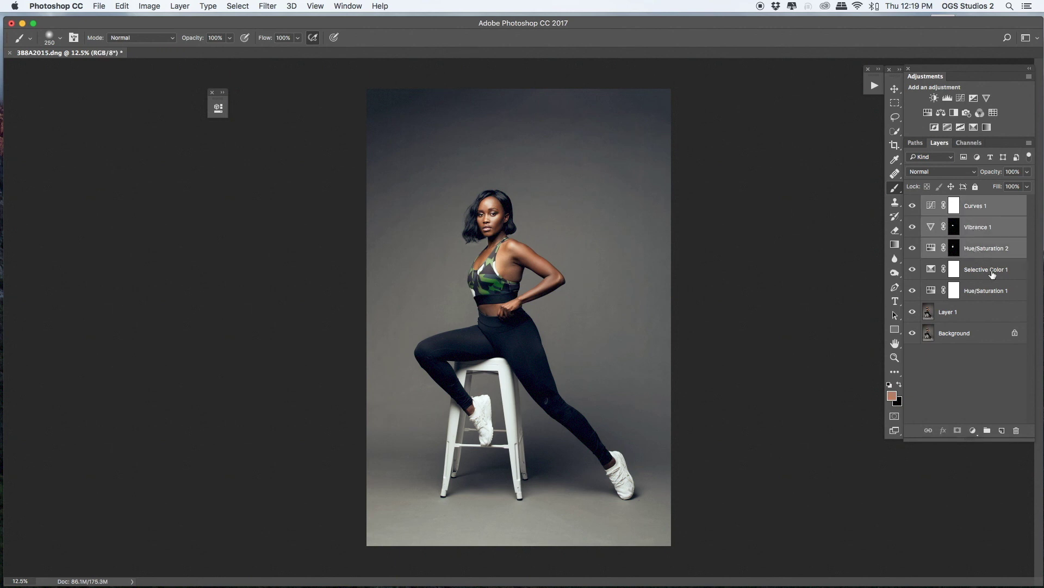
{"action": "left_click", "coordinate": [993, 274], "text": "shift"}
{"action": "left_click", "coordinate": [996, 292], "text": "shift"}
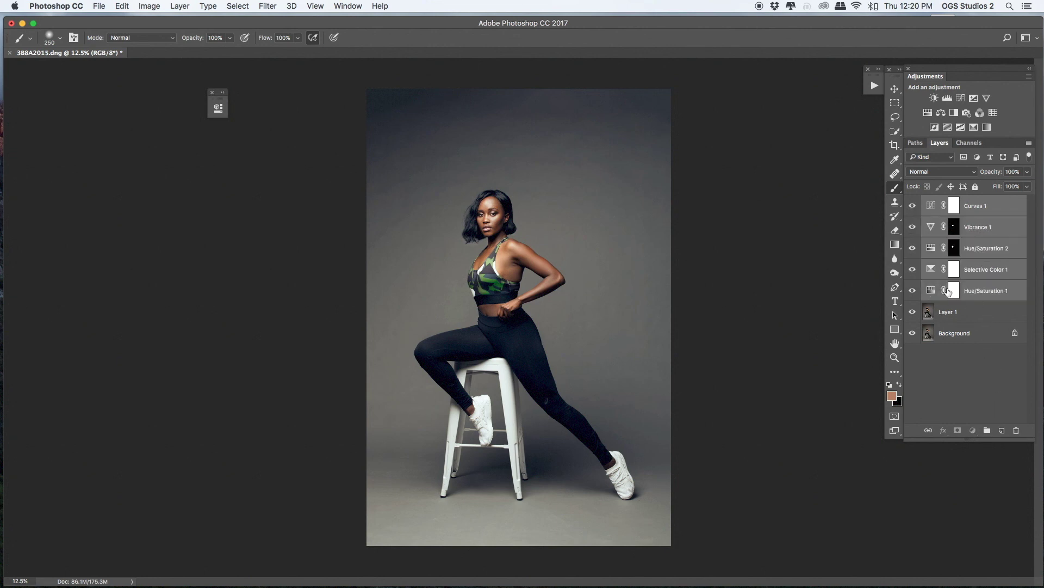
{"action": "left_click_drag", "start_coordinate": [979, 270], "coordinate": [988, 430]}
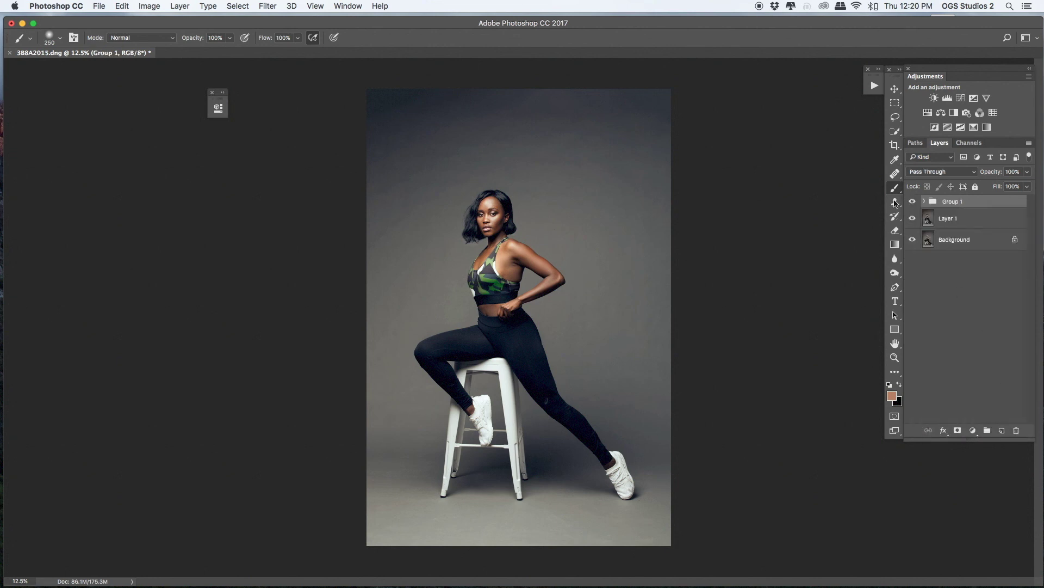
{"action": "left_click", "coordinate": [913, 202]}
Step: Try flattening the image from Layer 1's options, then undo to restore the layers
{"action": "key", "text": "super+plus"}
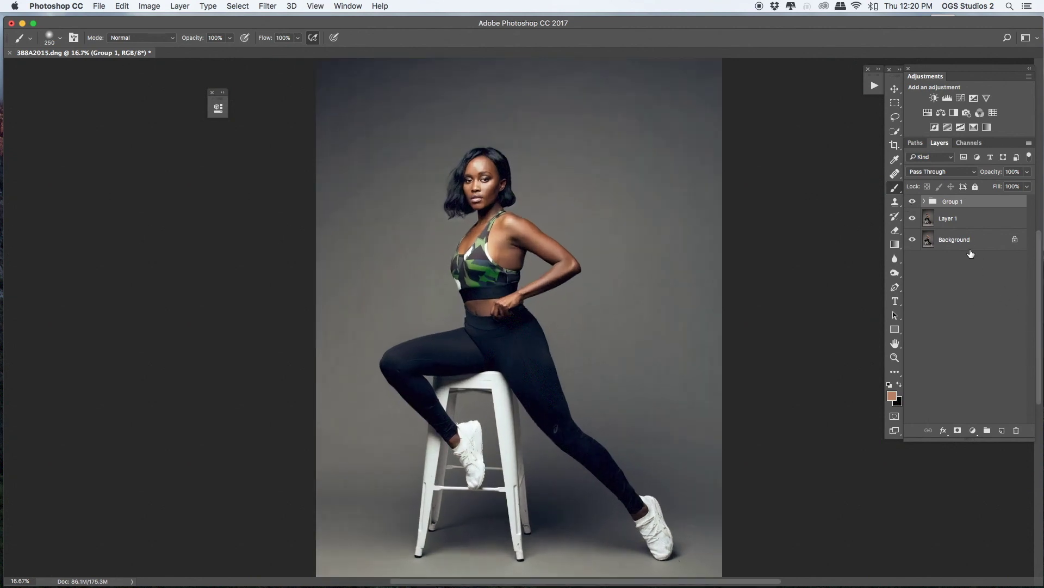
{"action": "key", "text": "super+minus"}
{"action": "right_click", "coordinate": [985, 210]}
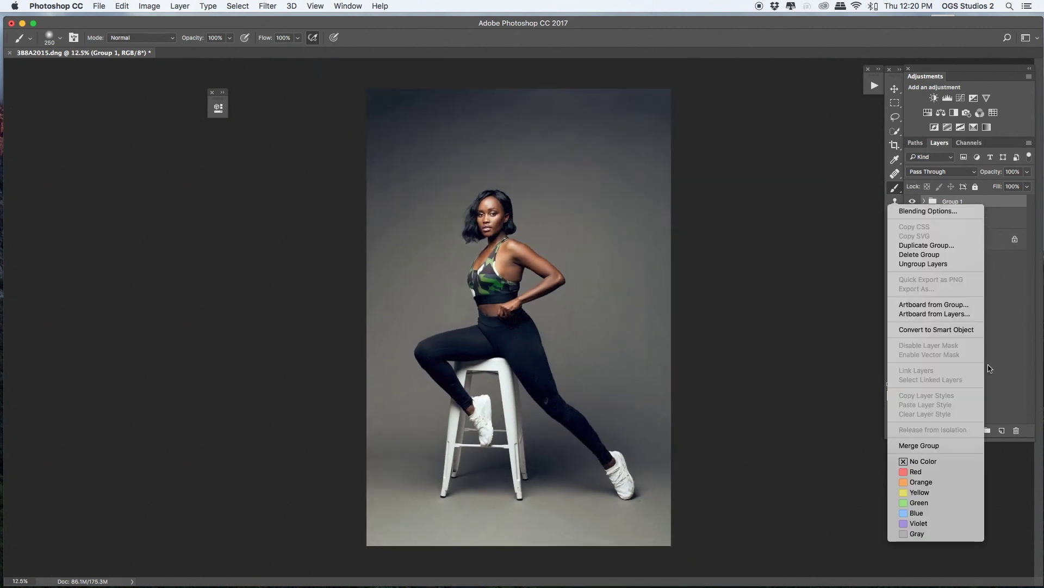
{"action": "left_click", "coordinate": [800, 387]}
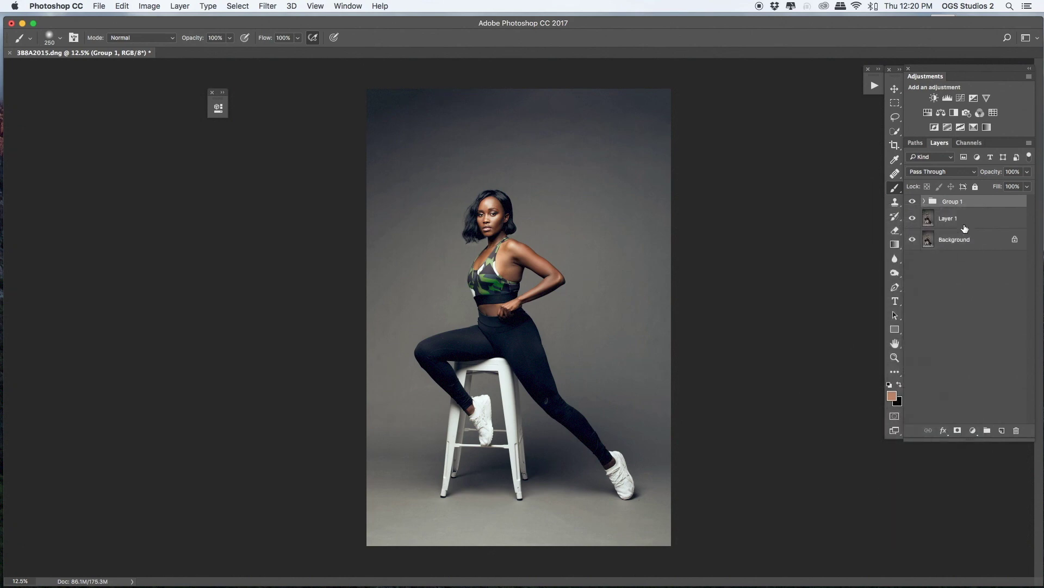
{"action": "right_click", "coordinate": [965, 228]}
{"action": "left_click", "coordinate": [820, 357]}
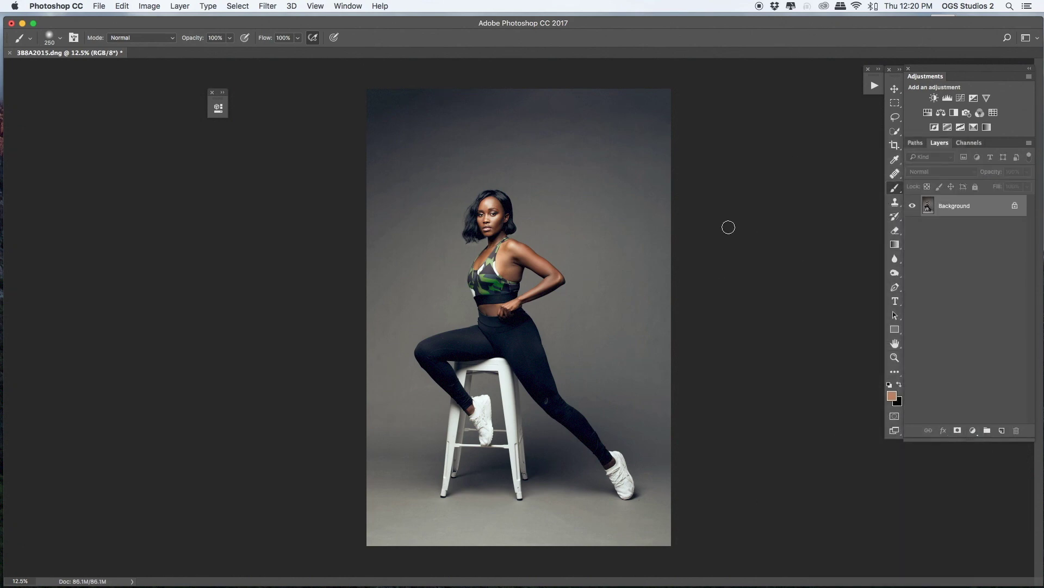
{"action": "key", "text": "super+z"}
Step: Stamp all visible layers into Layer 2 and duplicate it as Layer 2 copy
{"action": "left_click", "coordinate": [965, 203]}
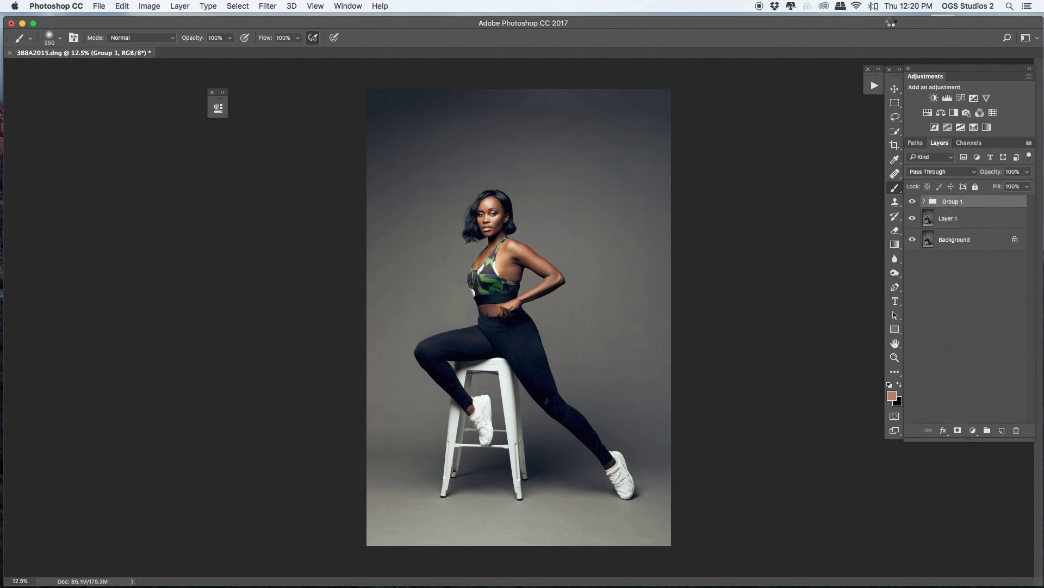
{"action": "key", "text": "super+alt+shift+e"}
{"action": "key", "text": "super+j"}
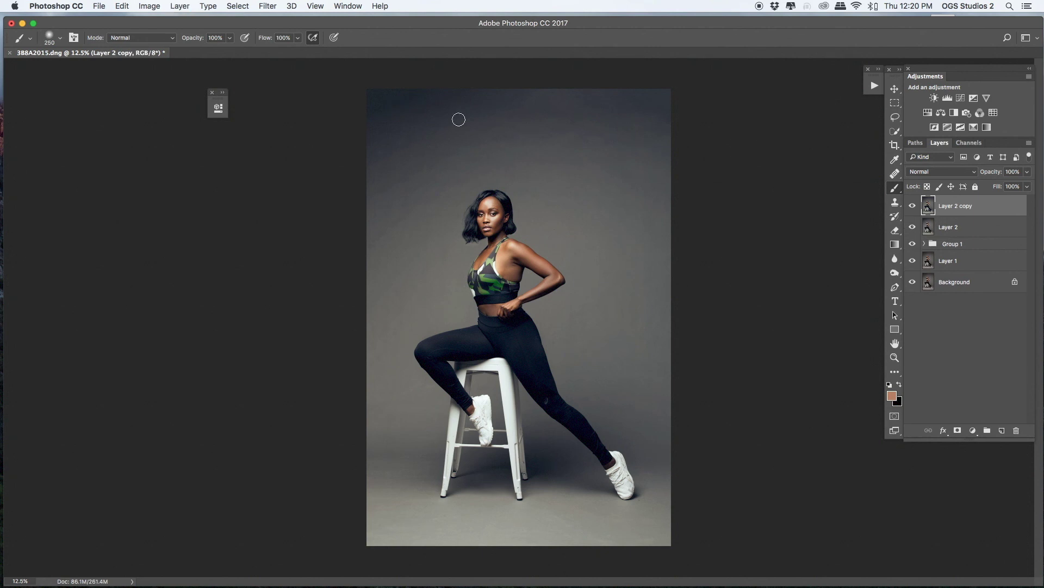
Step: Apply Add Noise to Layer 2 copy: 42.44% amount, Gaussian, Monochromatic
{"action": "left_click", "coordinate": [268, 6]}
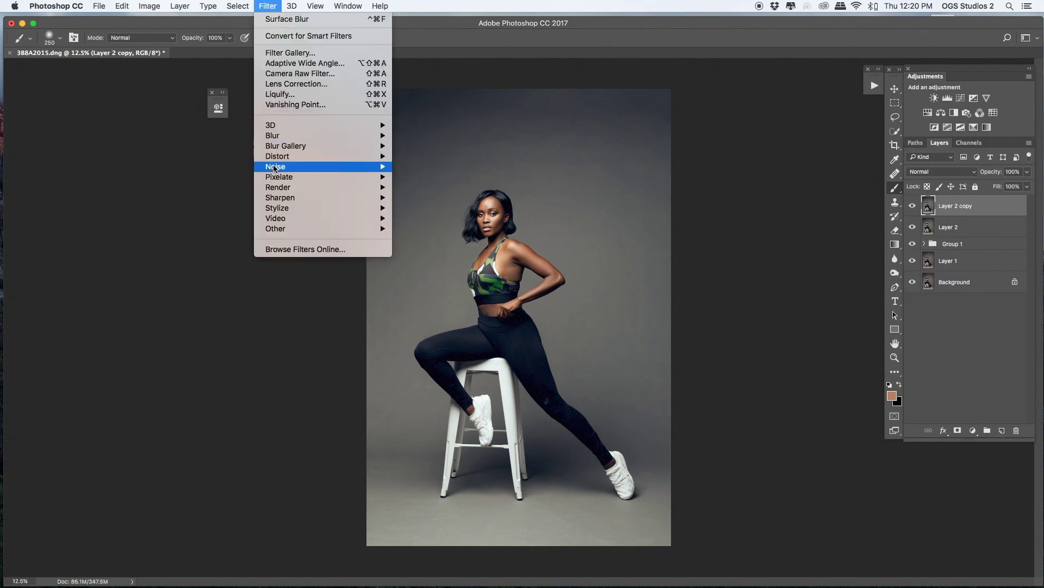
{"action": "mouse_move", "coordinate": [329, 167]}
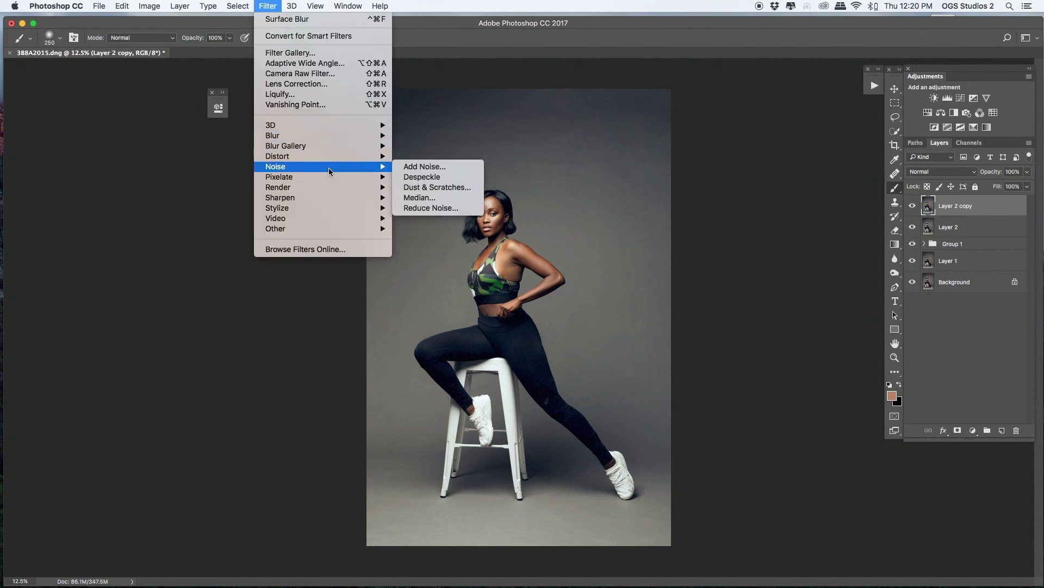
{"action": "left_click", "coordinate": [417, 168]}
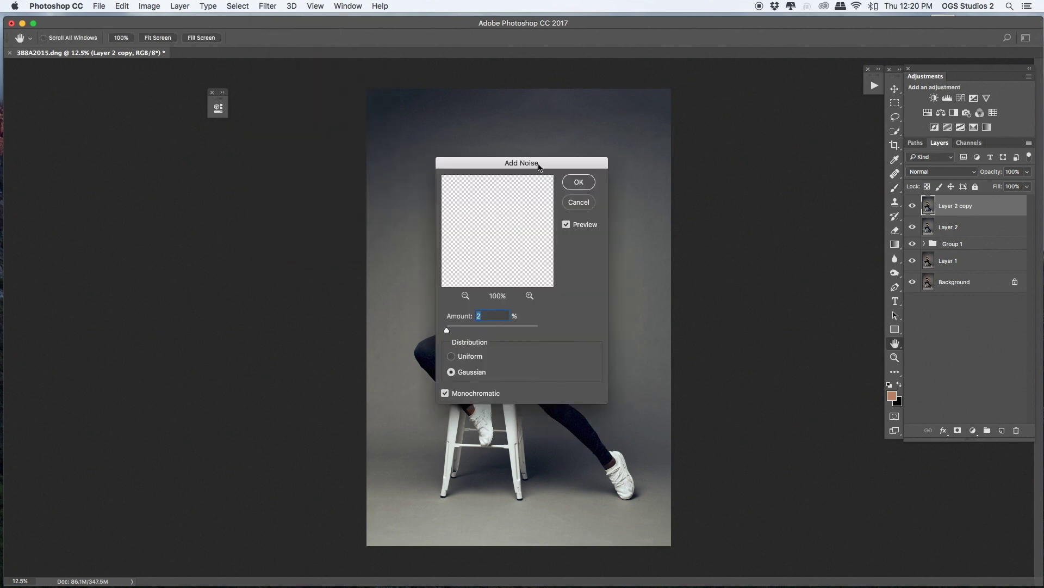
{"action": "left_click_drag", "start_coordinate": [539, 166], "coordinate": [779, 164]}
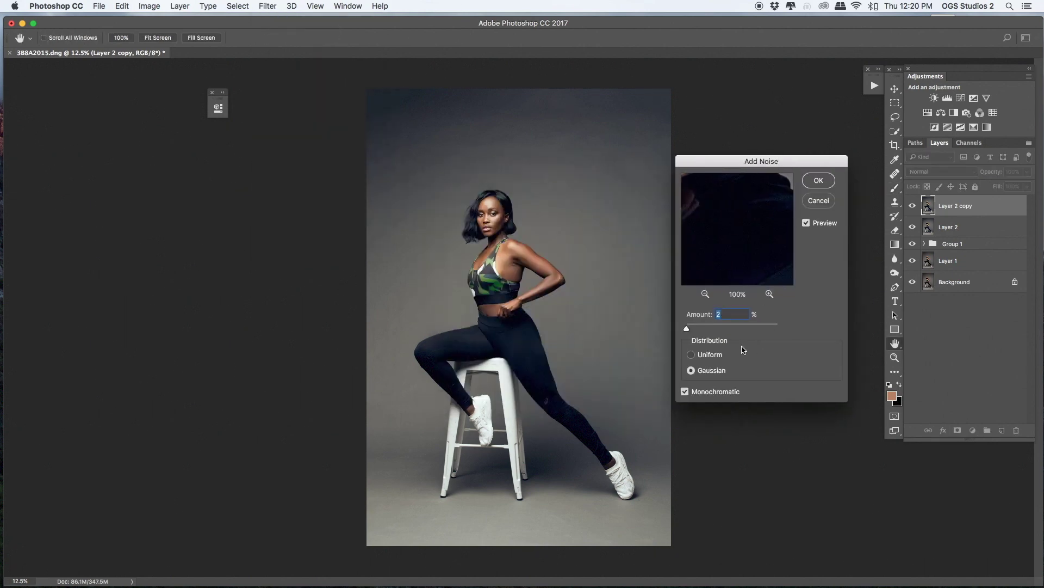
{"action": "left_click", "coordinate": [701, 327]}
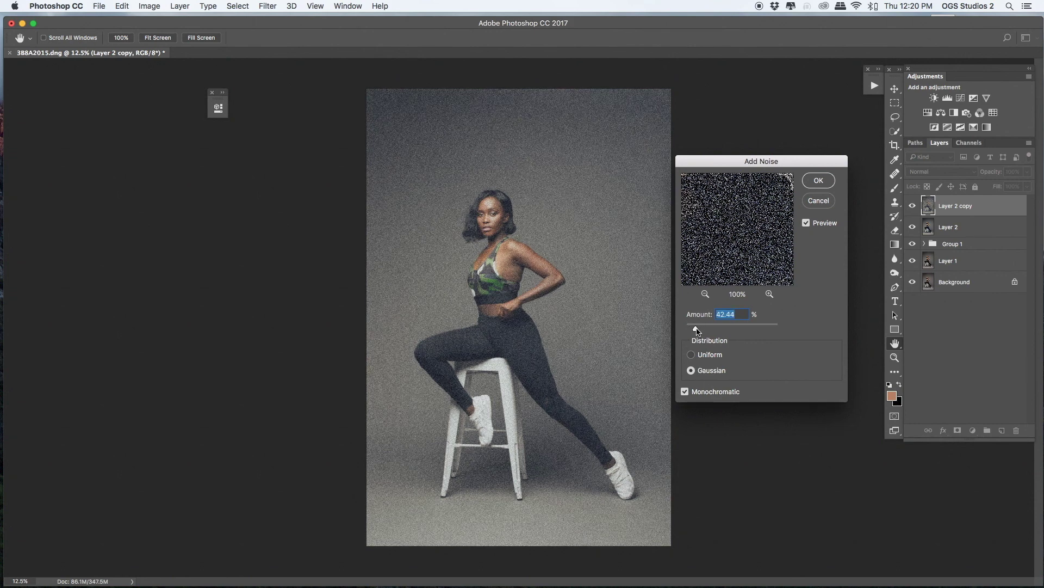
{"action": "left_click", "coordinate": [818, 182]}
Step: Add an inverted layer mask to Layer 2 copy and paint noise back over the top backdrop
{"action": "key", "text": "b"}
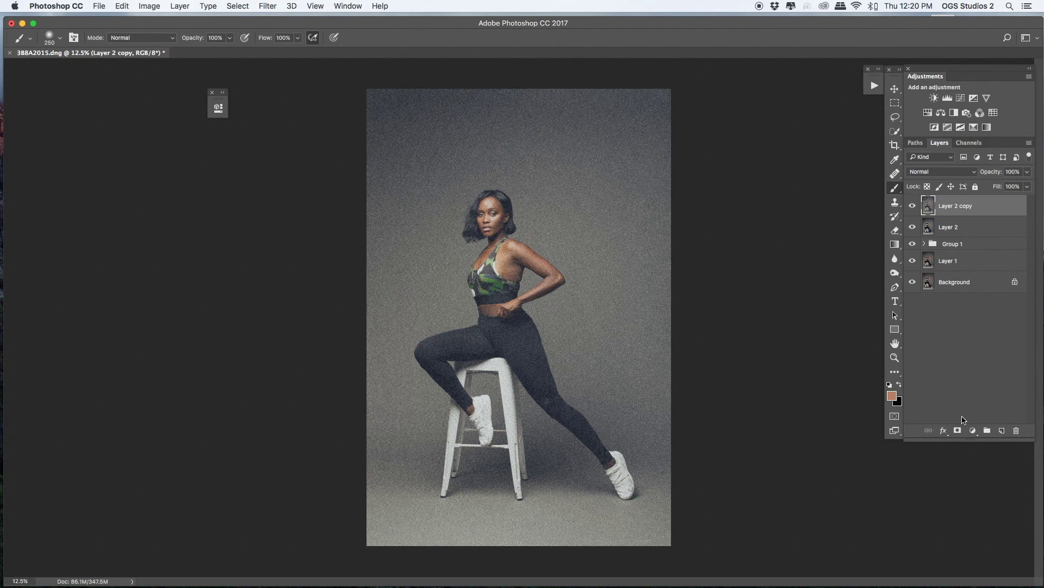
{"action": "left_click", "coordinate": [959, 431]}
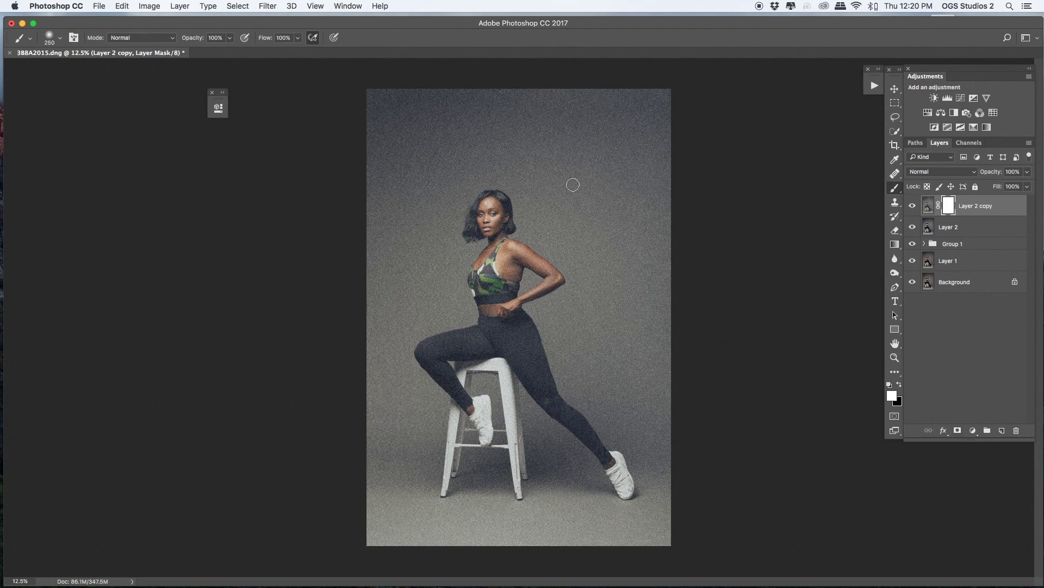
{"action": "key", "text": "super+i"}
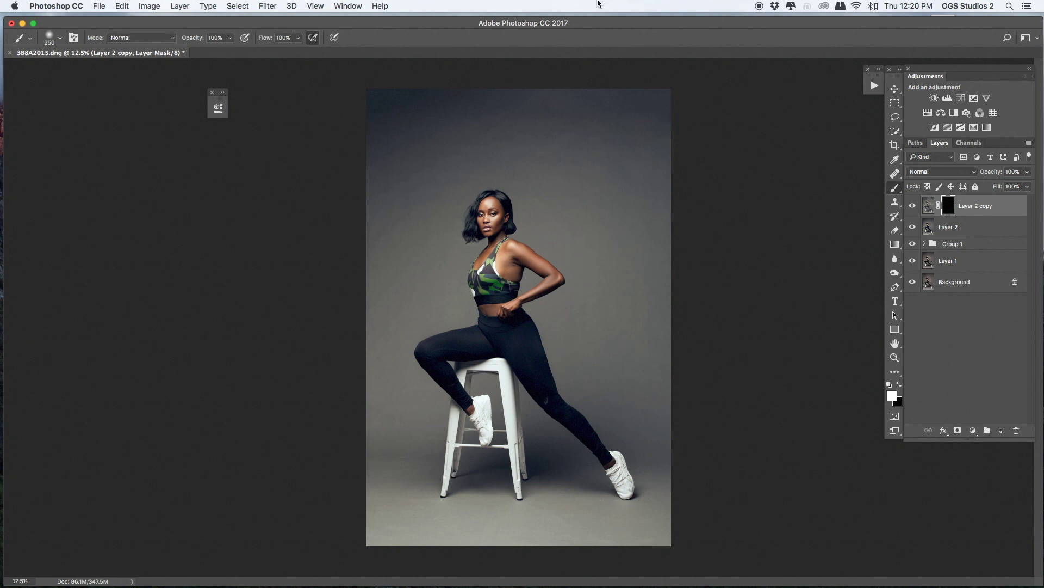
{"action": "key", "text": "bracketright"}
{"action": "key", "text": "bracketright"}
{"action": "key", "text": "bracketright"}
{"action": "key", "text": "bracketright"}
{"action": "key", "text": "bracketright"}
{"action": "key", "text": "bracketright"}
{"action": "key", "text": "bracketright"}
{"action": "key", "text": "bracketright"}
{"action": "key", "text": "bracketright"}
{"action": "key", "text": "bracketright"}
{"action": "key", "text": "bracketright"}
{"action": "mouse_move", "coordinate": [467, 129]}
{"action": "left_mouse_down"}
{"action": "mouse_move", "coordinate": [525, 126]}
{"action": "mouse_move", "coordinate": [418, 101]}
{"action": "mouse_move", "coordinate": [638, 119]}
{"action": "mouse_move", "coordinate": [638, 144]}
{"action": "mouse_move", "coordinate": [625, 98]}
{"action": "left_mouse_up"}
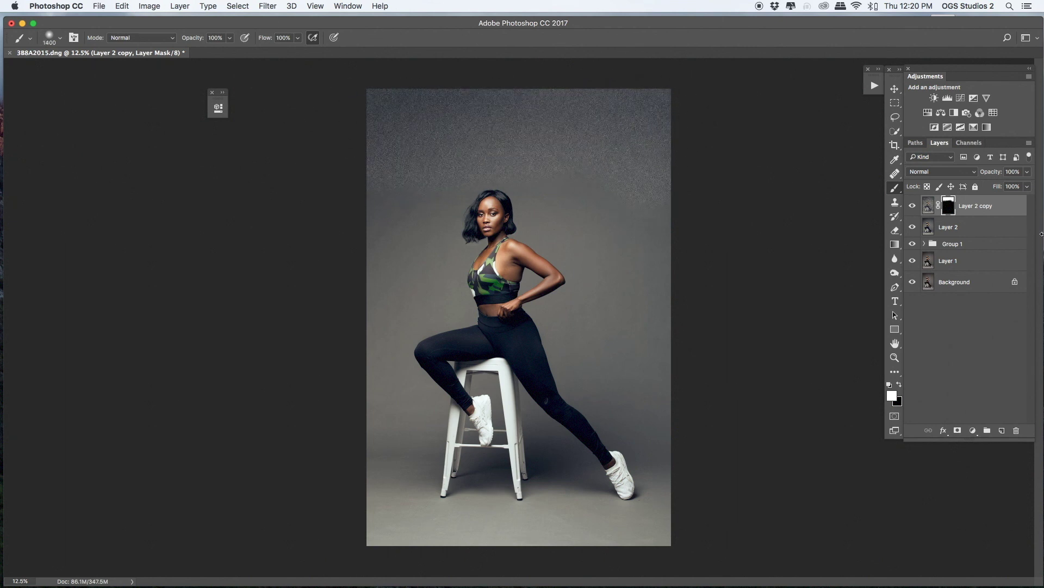
Step: Lower Layer 2 copy's opacity to 18% and fine-tune the brush size
{"action": "left_click", "coordinate": [1027, 172]}
{"action": "left_click", "coordinate": [991, 185]}
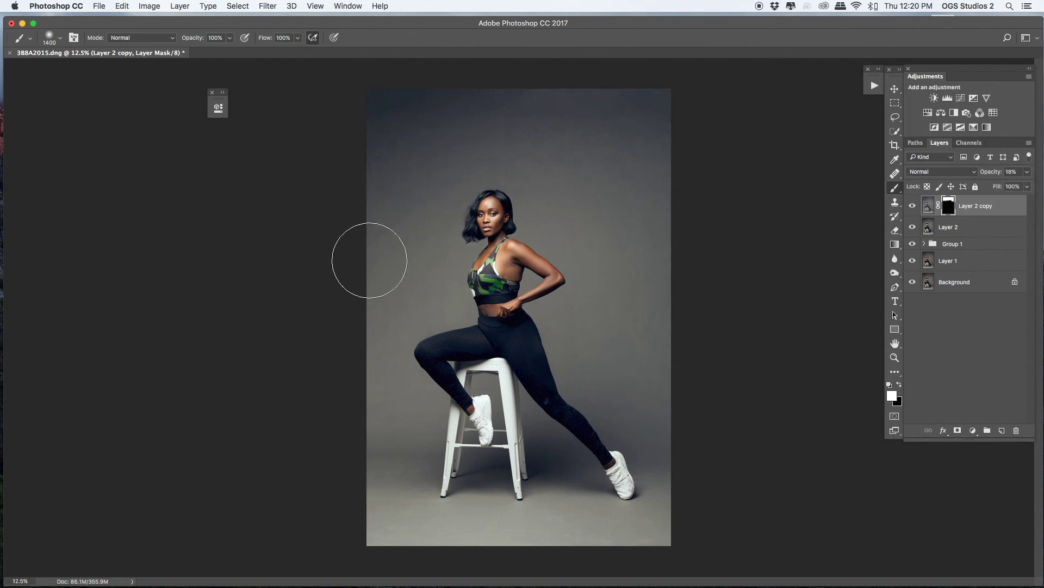
{"action": "key", "text": "super+plus"}
{"action": "key", "text": "super+plus"}
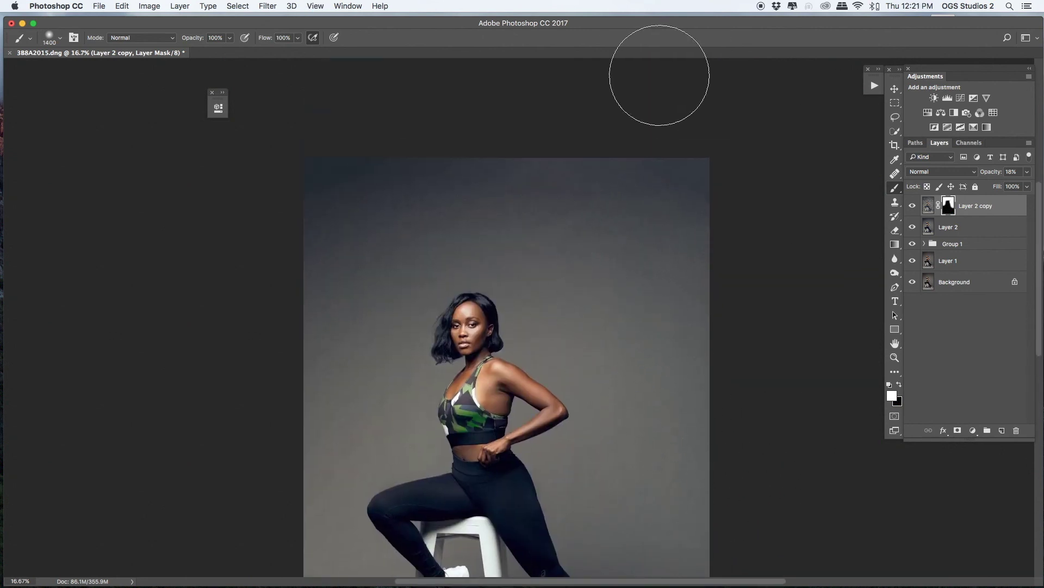
{"action": "key", "text": "super+plus"}
{"action": "key", "text": "bracketleft"}
{"action": "key", "text": "bracketleft"}
{"action": "key", "text": "bracketleft"}
{"action": "key", "text": "bracketleft"}
{"action": "key", "text": "bracketleft"}
{"action": "key", "text": "bracketleft"}
{"action": "key", "text": "bracketleft"}
{"action": "key", "text": "bracketleft"}
{"action": "key", "text": "bracketleft"}
{"action": "key", "text": "bracketleft"}
{"action": "key", "text": "bracketleft"}
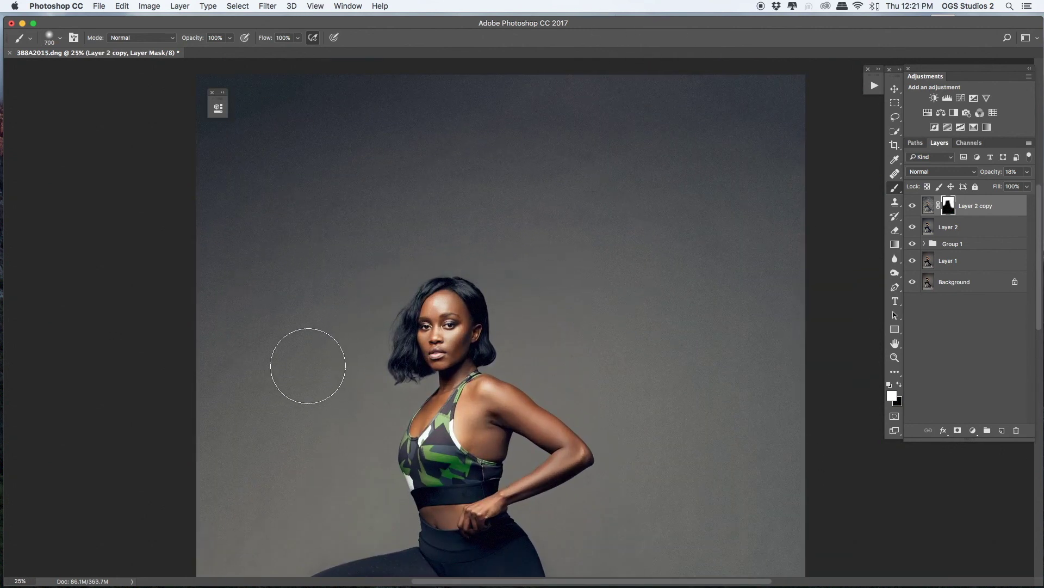
{"action": "key", "text": "bracketright"}
{"action": "key", "text": "bracketright"}
{"action": "key", "text": "super+minus"}
{"action": "key", "text": "bracketright"}
{"action": "key", "text": "bracketright"}
{"action": "key", "text": "bracketright"}
{"action": "key", "text": "bracketright"}
{"action": "key", "text": "bracketright"}
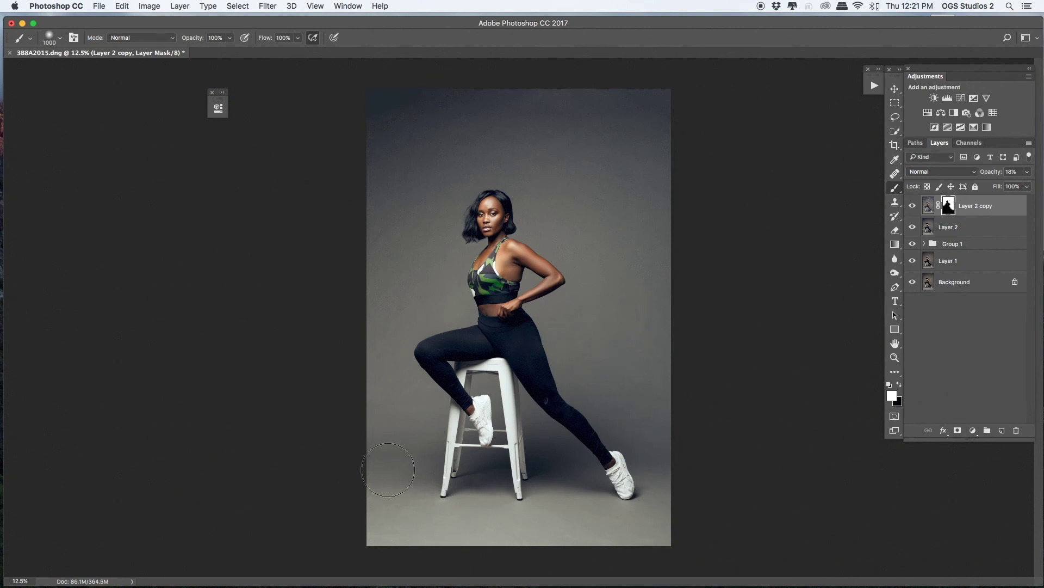
{"action": "key", "text": "bracketleft"}
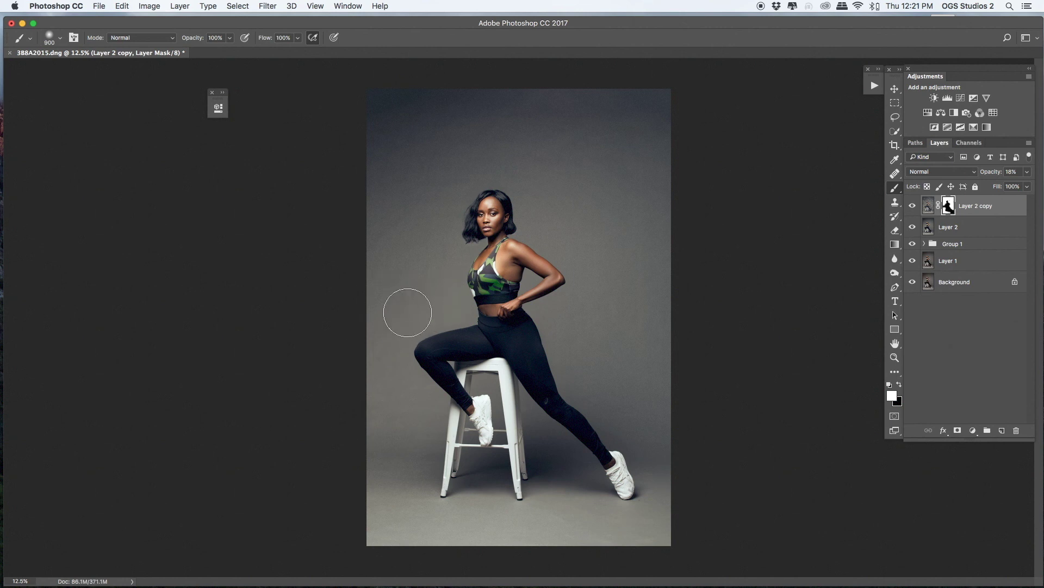